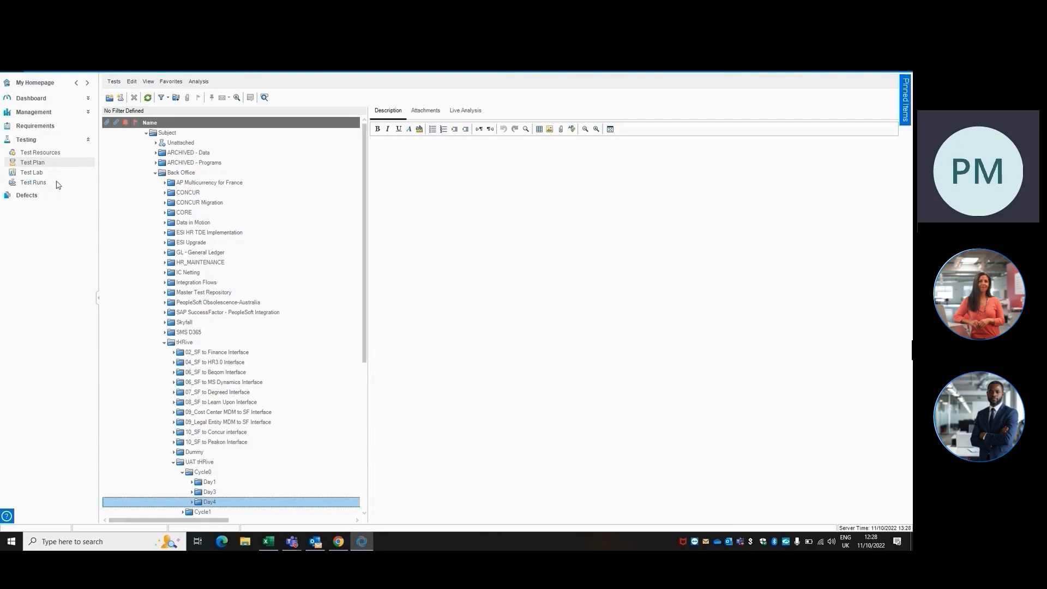
Open Test Lab and rename the tHRive UAT folder under Back Office to UAT tHRive.
{"action": "left_click", "coordinate": [36, 173]}
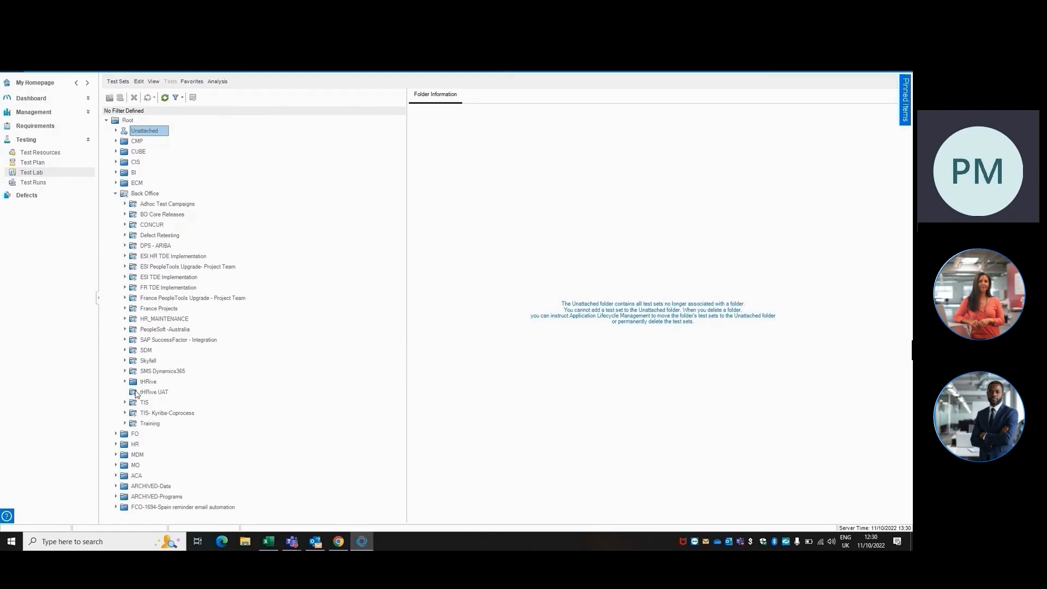
{"action": "left_click", "coordinate": [146, 392]}
{"action": "right_click", "coordinate": [140, 391]}
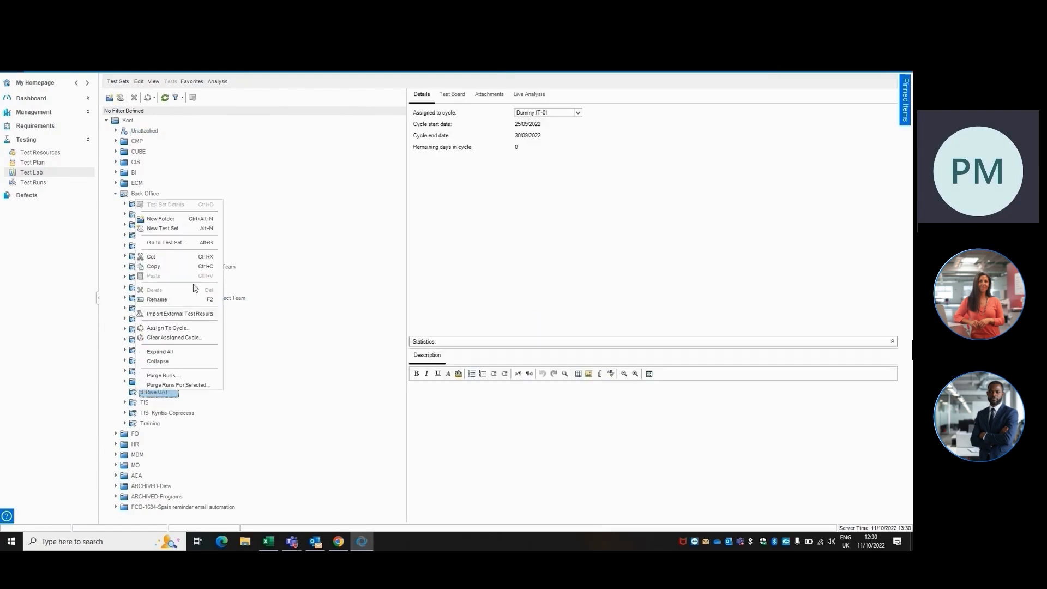
{"action": "left_click", "coordinate": [193, 299]}
{"action": "key", "text": "Right"}
{"action": "key", "text": "Left"}
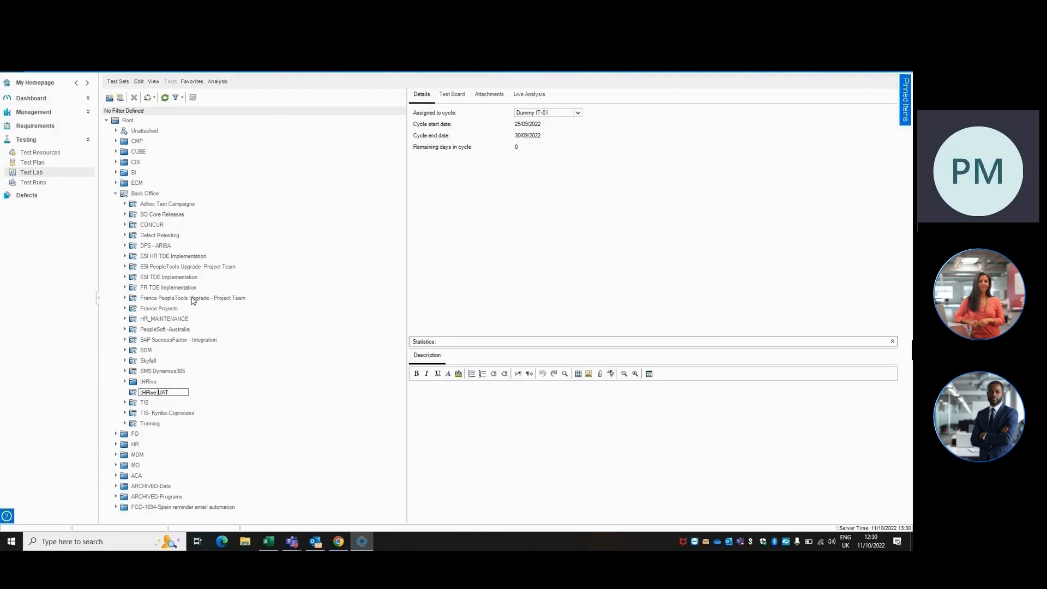
{"action": "key", "text": "shift+Home"}
{"action": "key", "text": "BackSpace"}
{"action": "type", "text": "tHRive"}
{"action": "key", "text": "Return"}
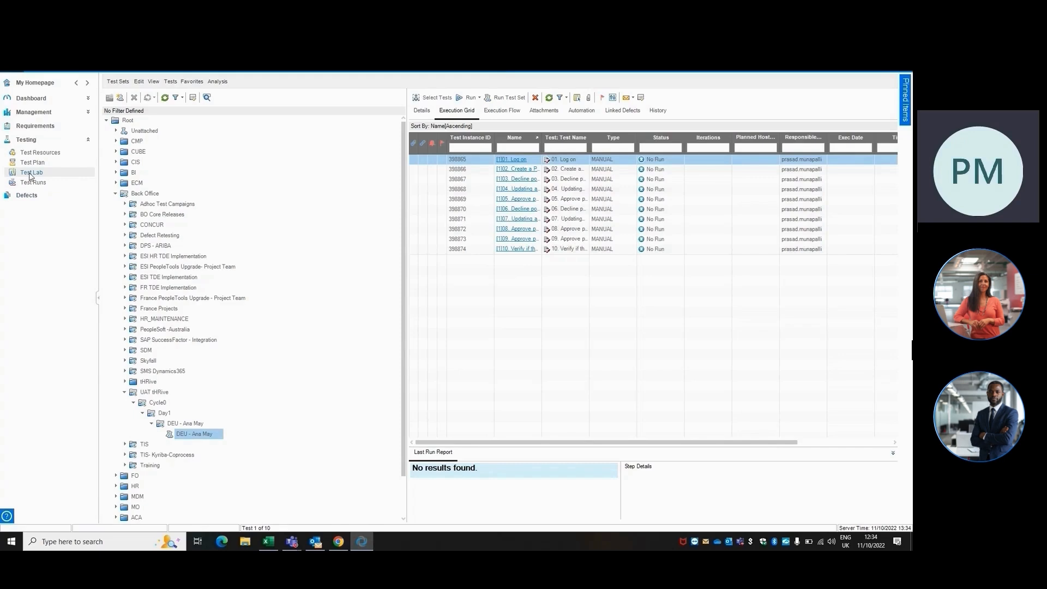
Refresh and browse the Test Lab folder tree, collapsing and re-expanding Root and Back Office.
{"action": "left_click", "coordinate": [40, 82]}
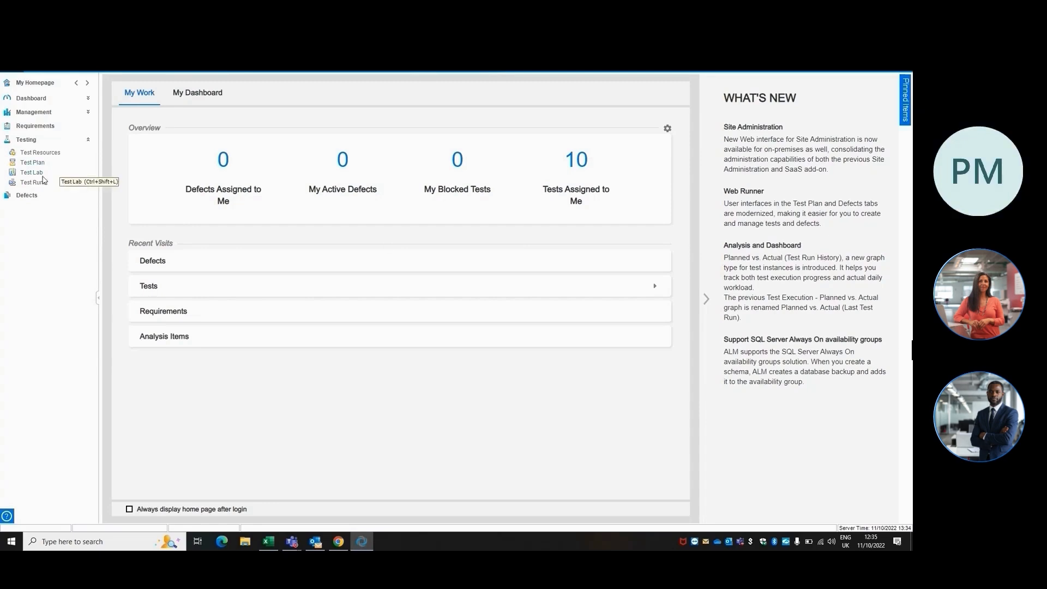
{"action": "left_click", "coordinate": [29, 172]}
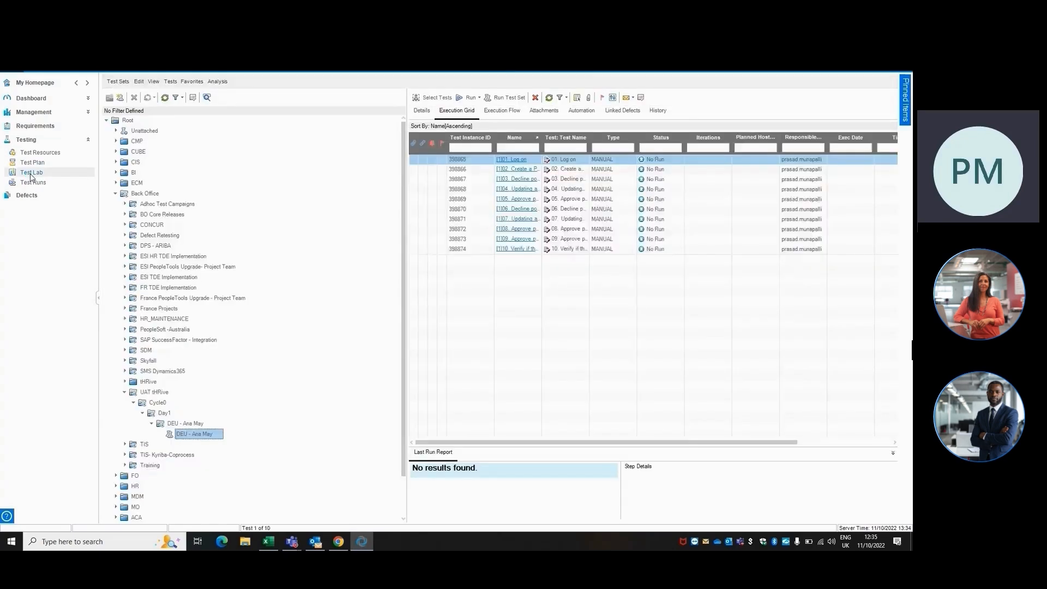
{"action": "left_click", "coordinate": [124, 392]}
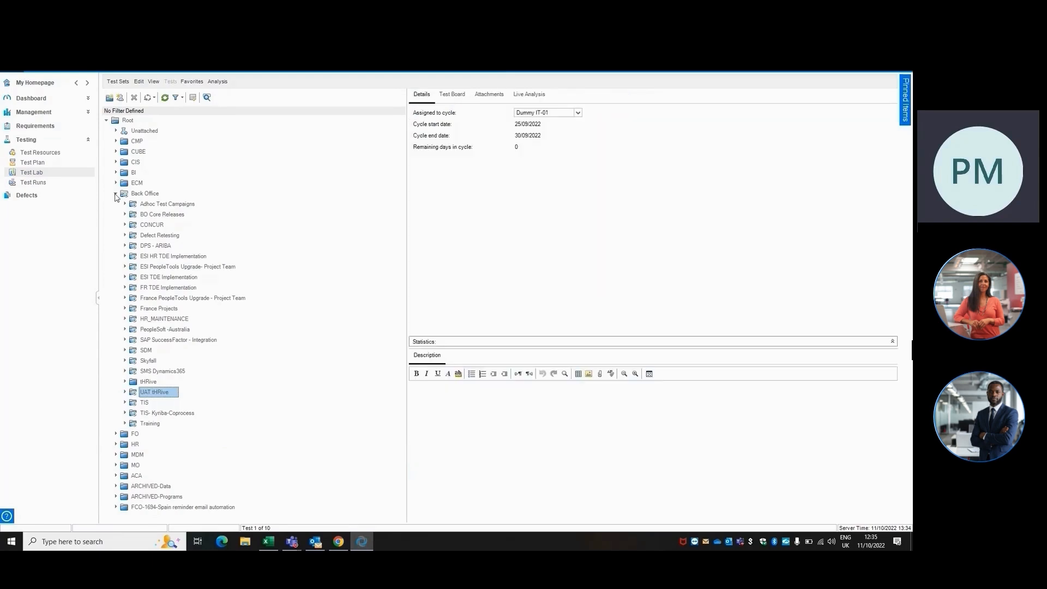
{"action": "left_click", "coordinate": [163, 97]}
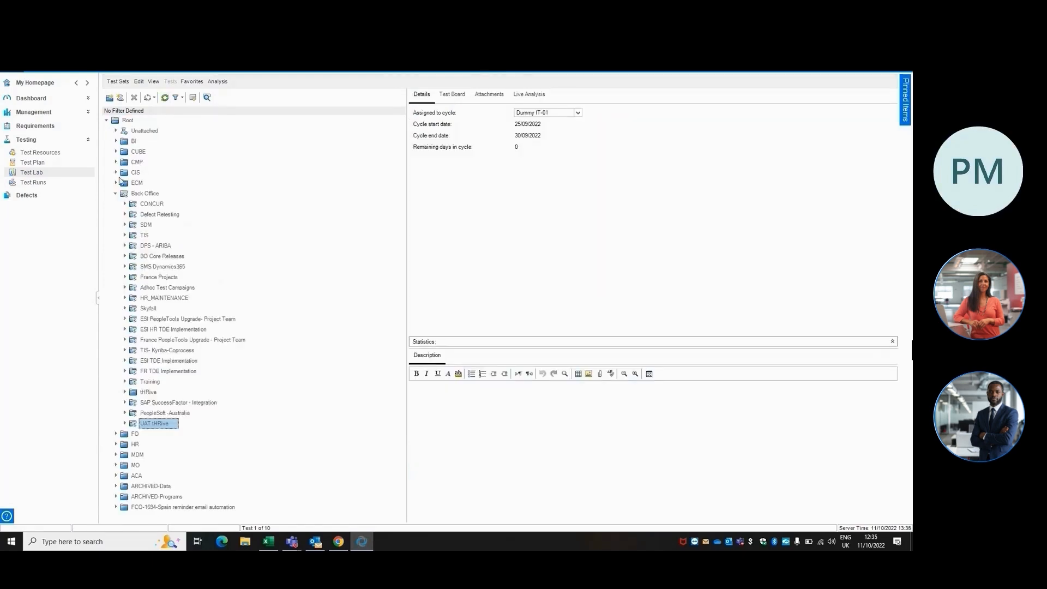
{"action": "left_click", "coordinate": [115, 193]}
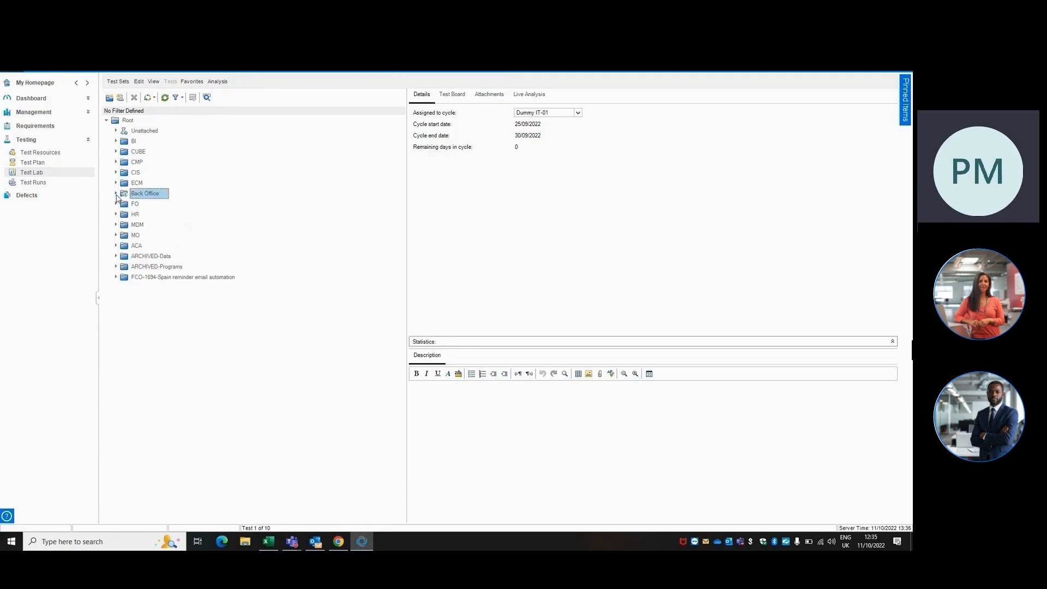
{"action": "left_click", "coordinate": [107, 120]}
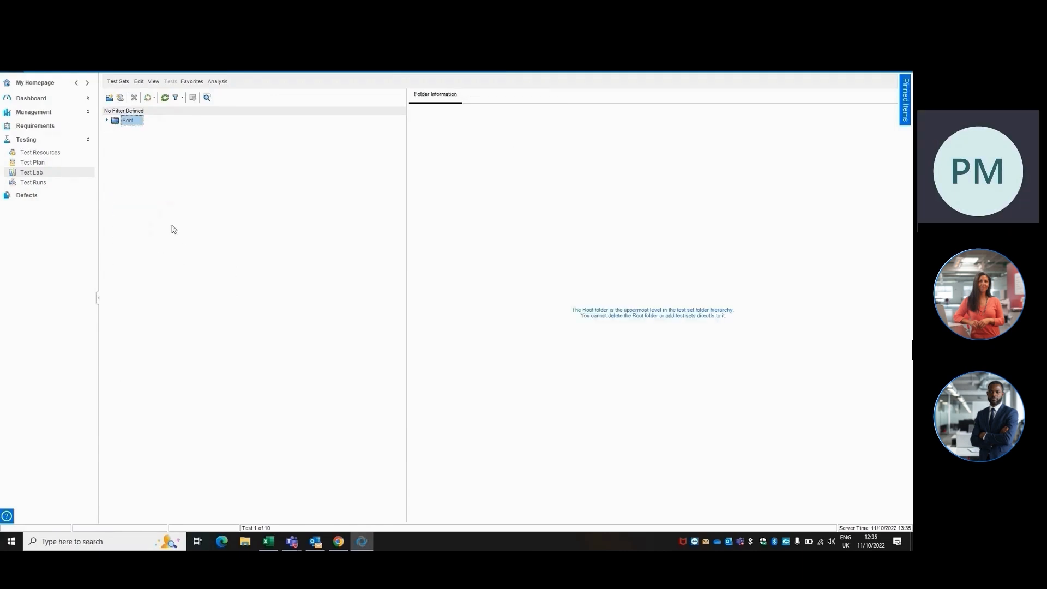
{"action": "left_click", "coordinate": [107, 121]}
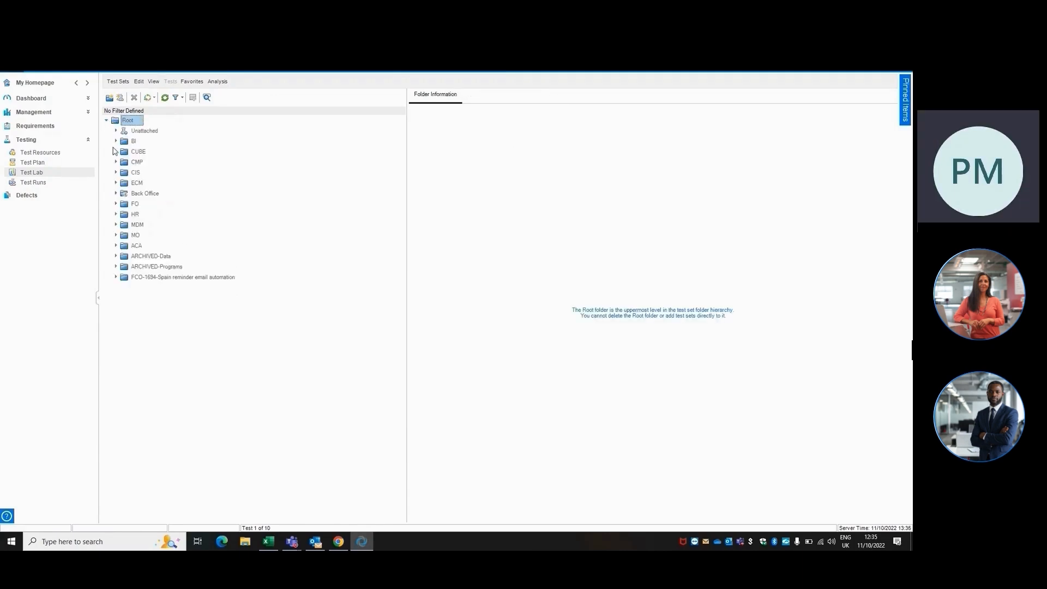
{"action": "left_click", "coordinate": [116, 193]}
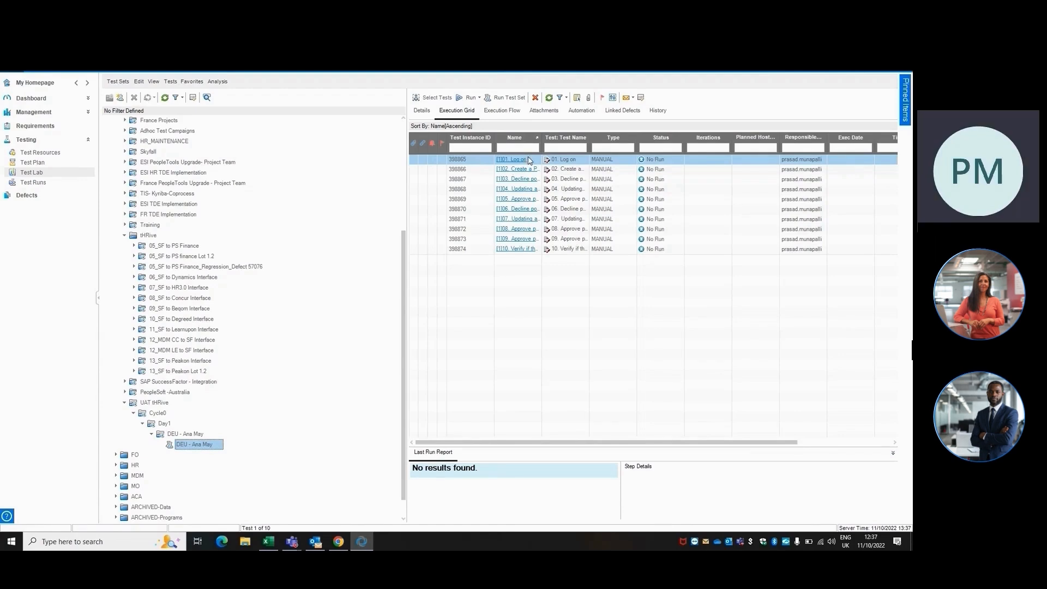
{"action": "left_click", "coordinate": [462, 99]}
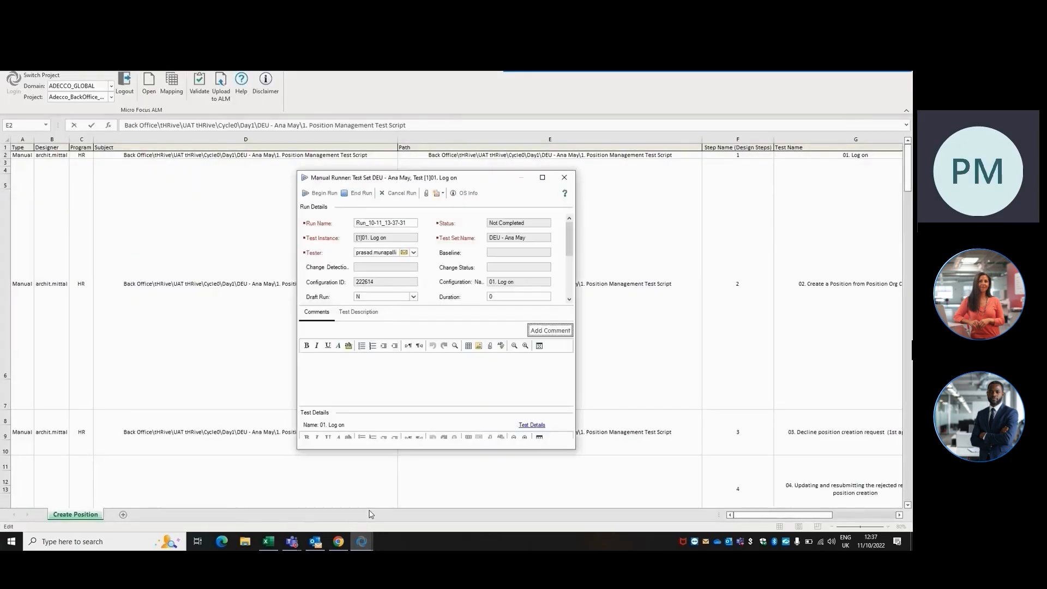
{"action": "left_click", "coordinate": [318, 193]}
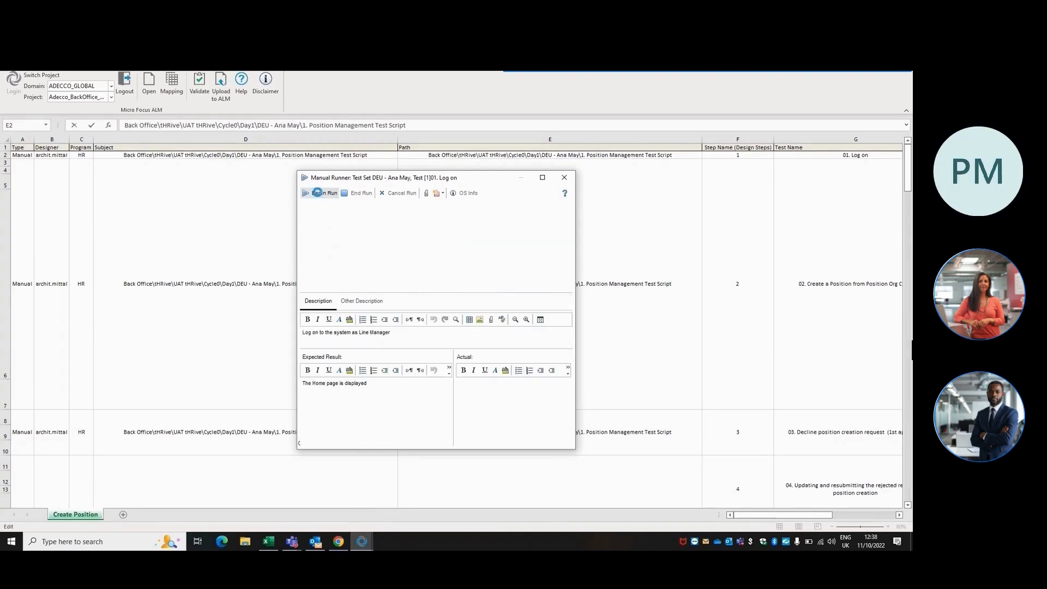
Enter "Same as Expected" as the actual result of step 1.
{"action": "left_click", "coordinate": [542, 177]}
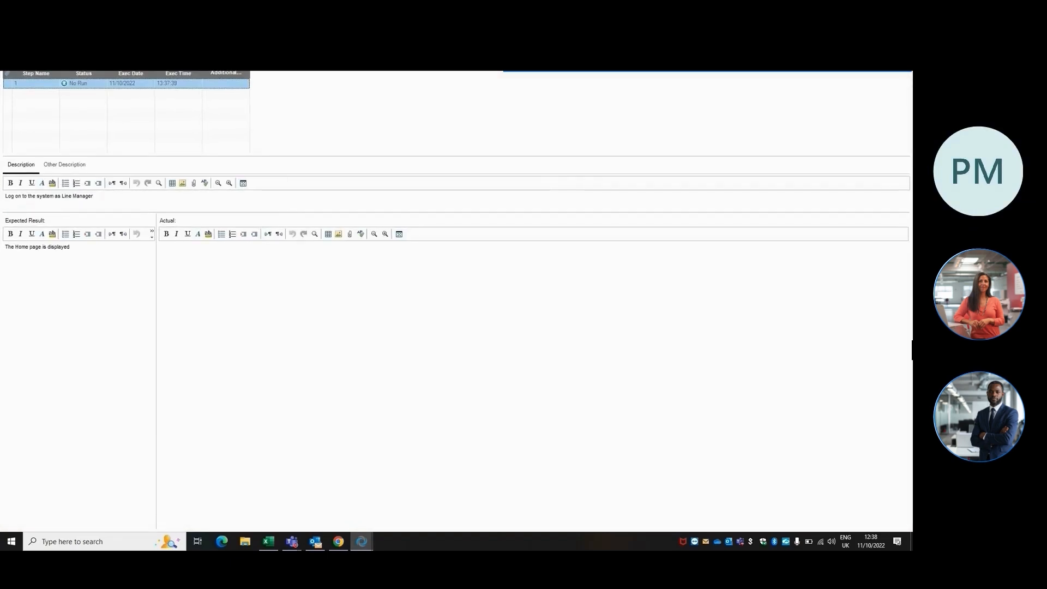
{"action": "left_click", "coordinate": [880, 41]}
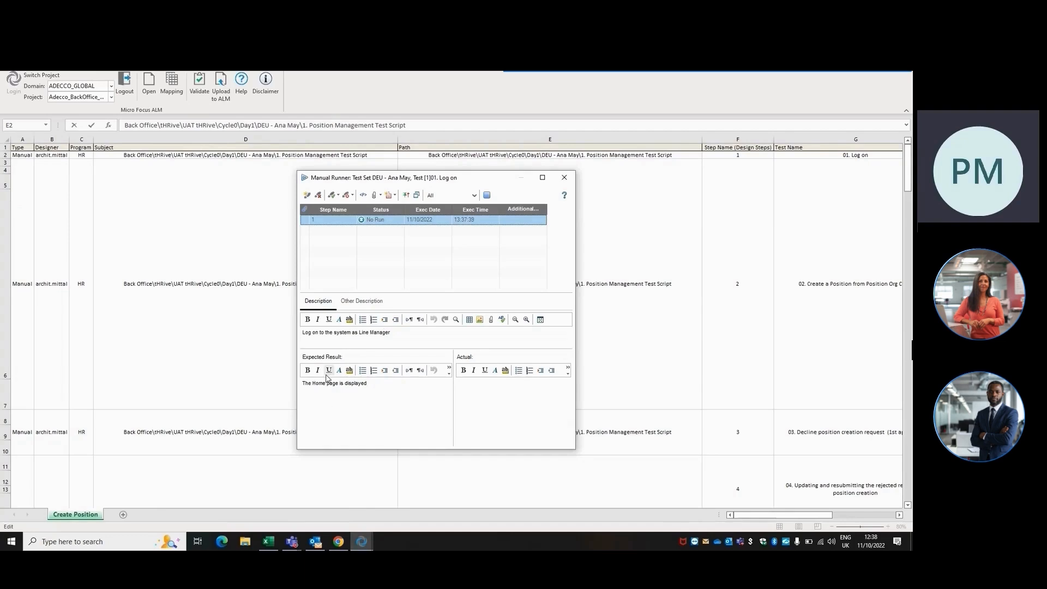
{"action": "left_click", "coordinate": [503, 399]}
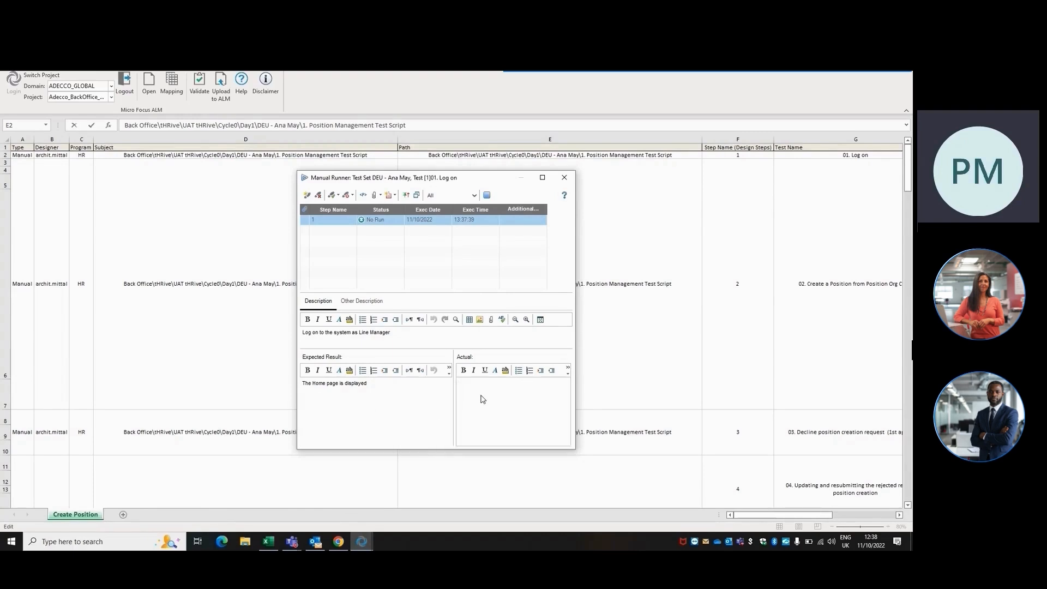
{"action": "type", "text": "Same as Expected"}
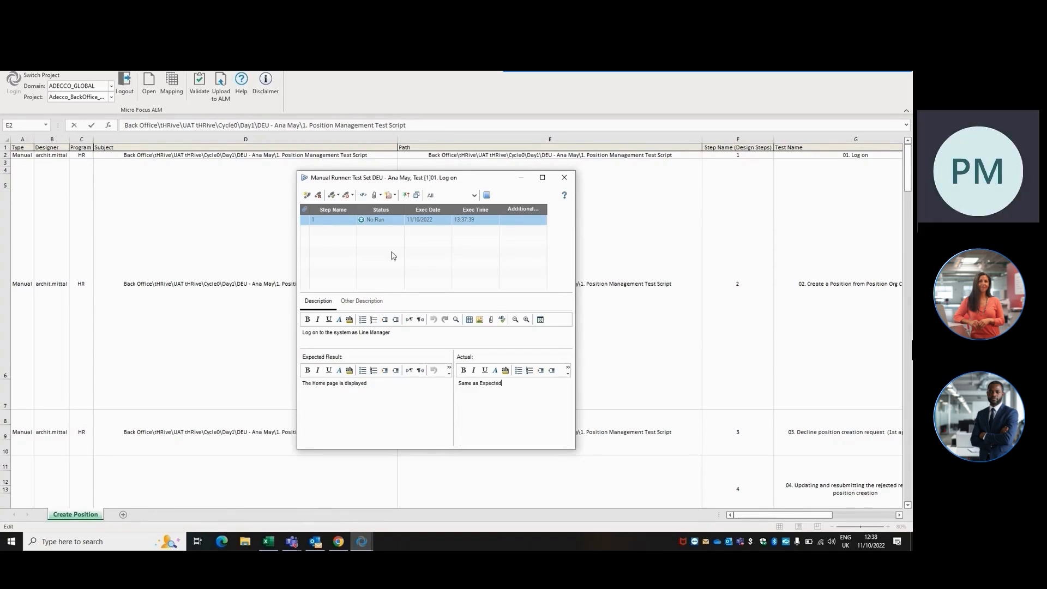
Set step 1's status to Passed.
{"action": "left_click", "coordinate": [392, 220]}
{"action": "left_click", "coordinate": [400, 220]}
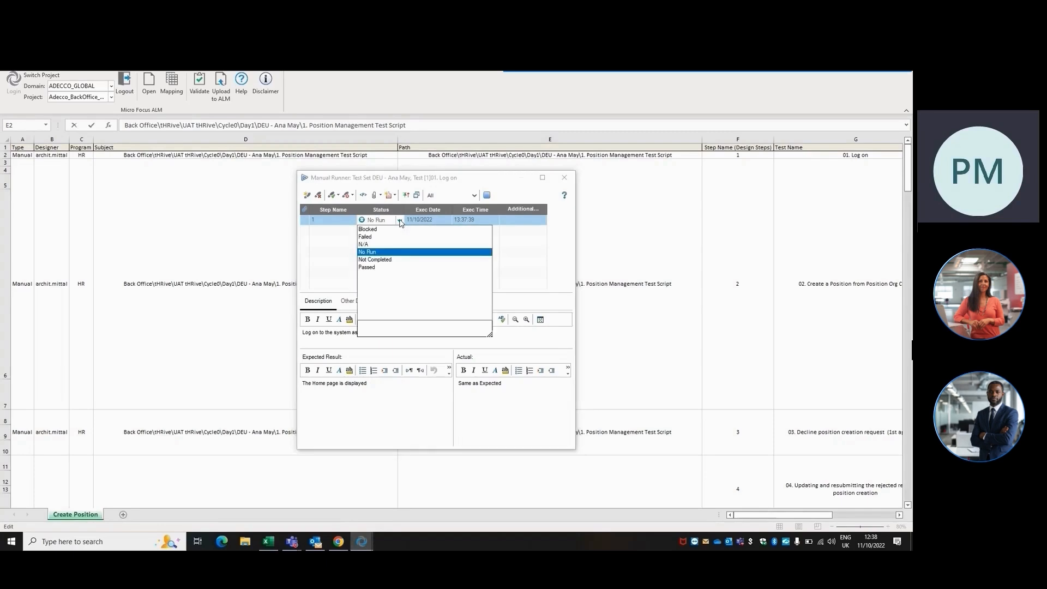
{"action": "left_click", "coordinate": [367, 267]}
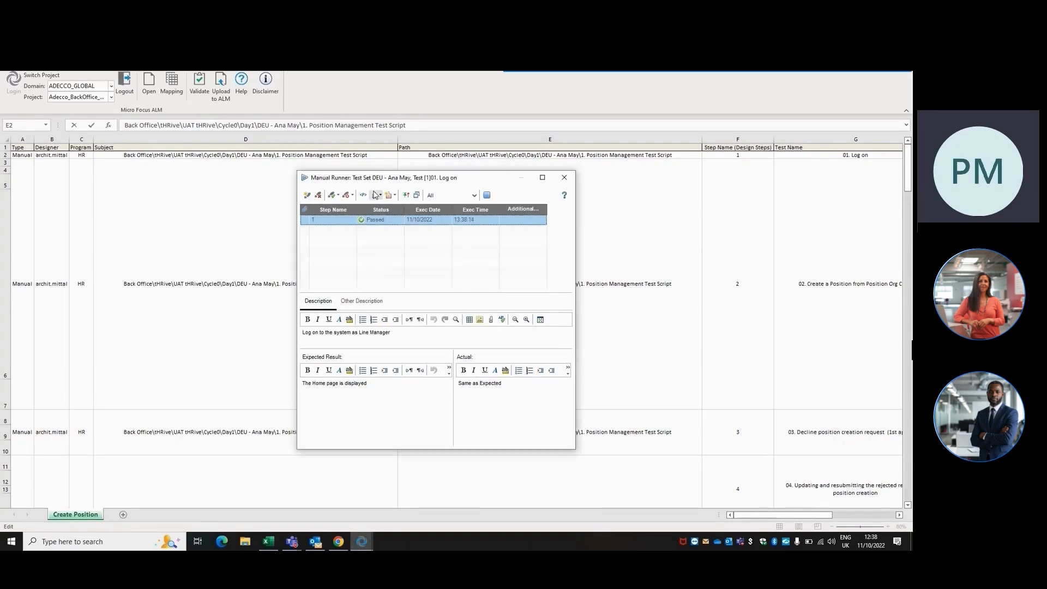
Attach the file Copy of ALM-Day4.xlsx from the Desktop to step 1.
{"action": "left_click", "coordinate": [374, 196]}
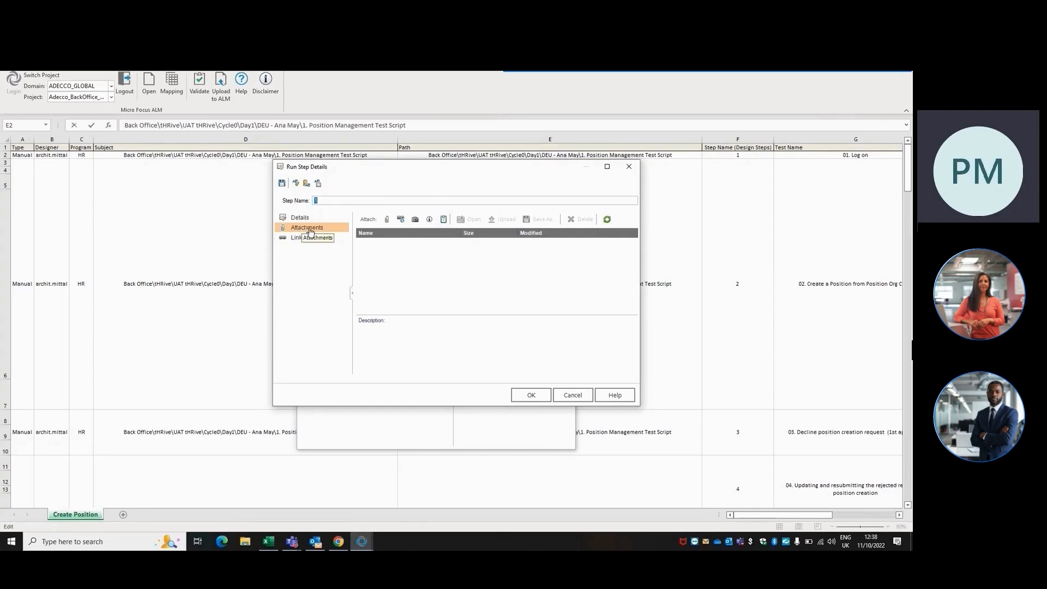
{"action": "left_click", "coordinate": [387, 220]}
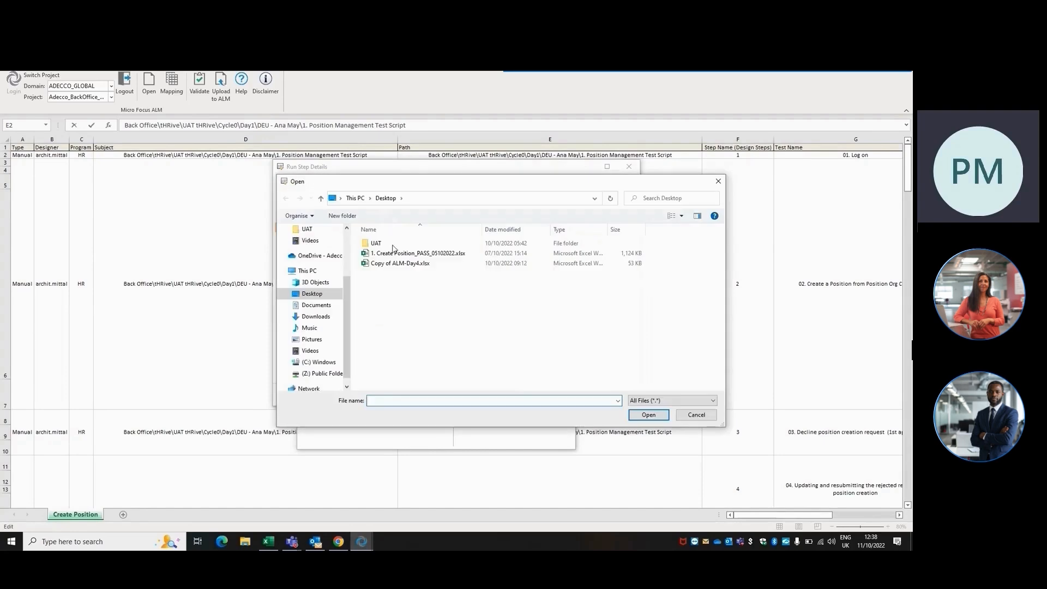
{"action": "double_click", "coordinate": [401, 264]}
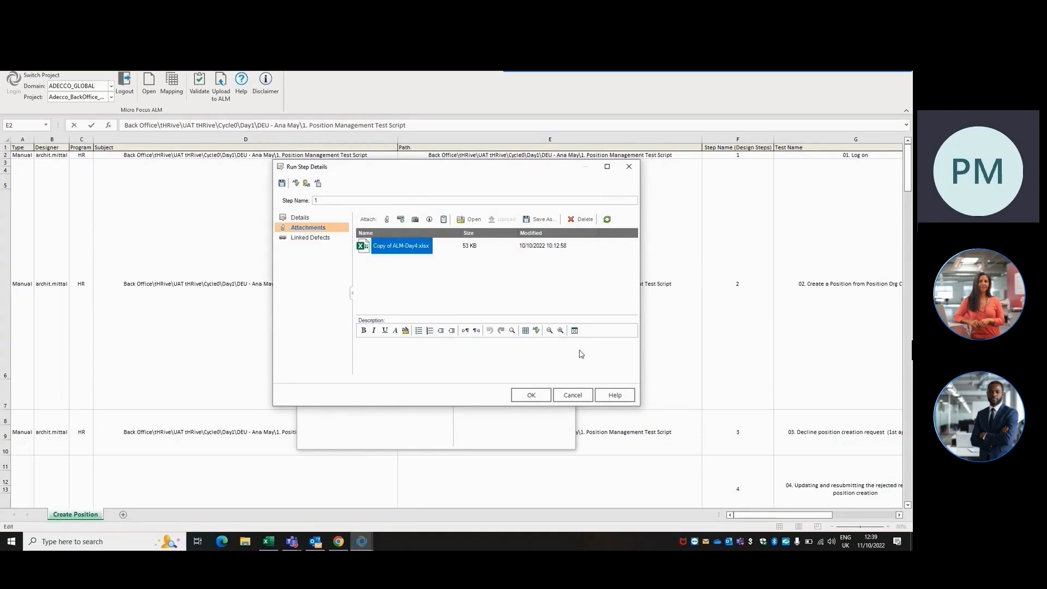
Capture a full-screen snapshot and save it as an attachment to step 1.
{"action": "left_click", "coordinate": [416, 219]}
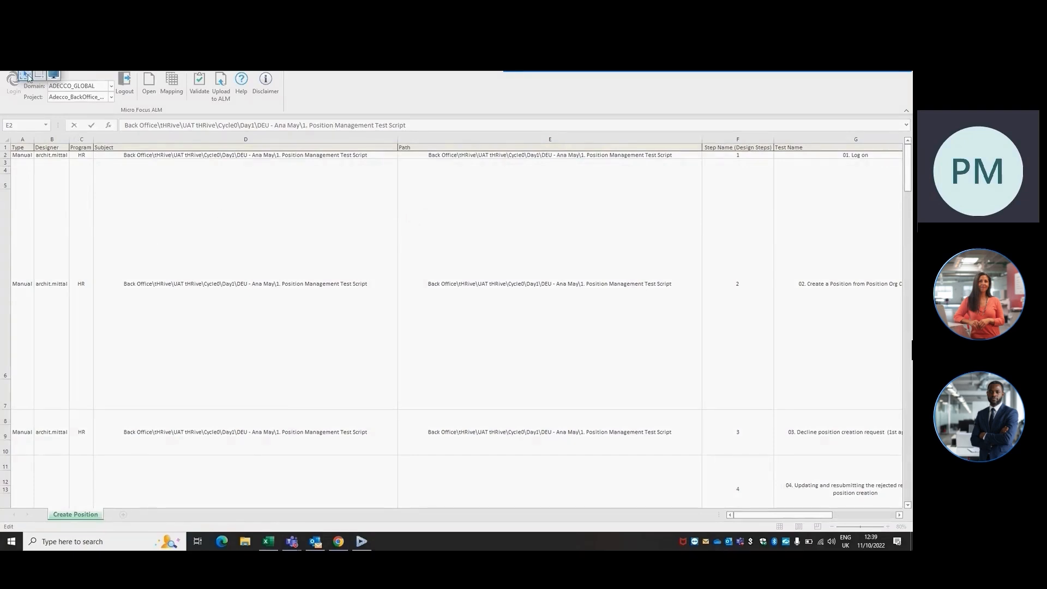
{"action": "left_click", "coordinate": [205, 250]}
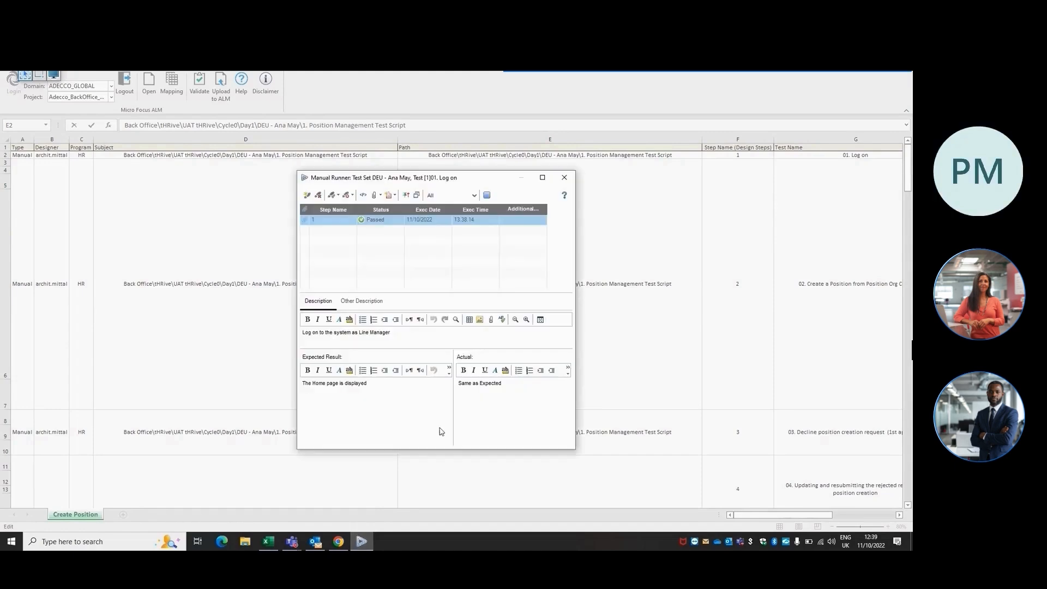
{"action": "left_click", "coordinate": [521, 182]}
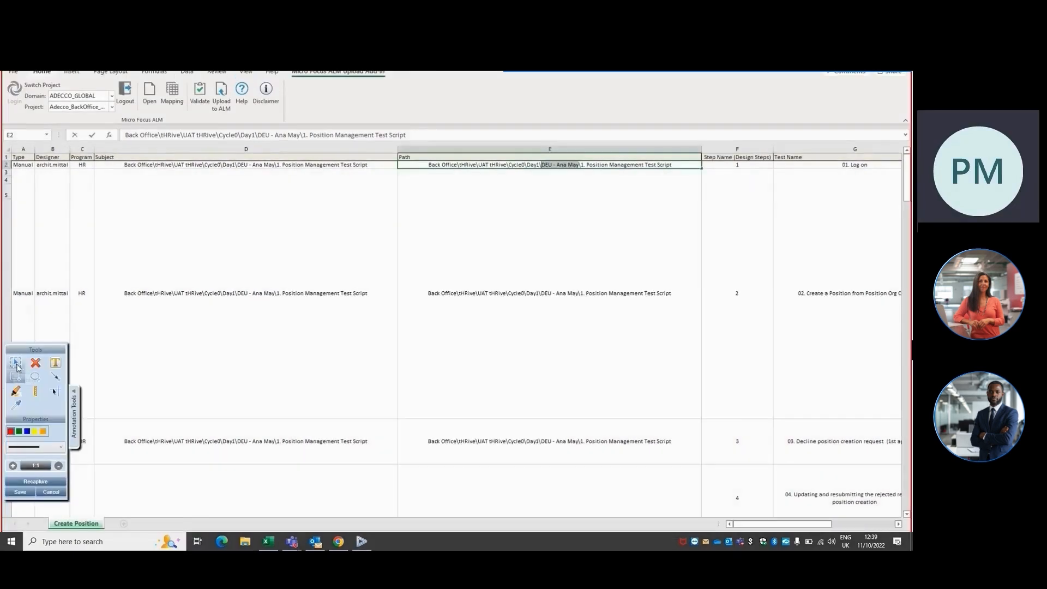
{"action": "mouse_move", "coordinate": [18, 110]}
{"action": "left_mouse_down"}
{"action": "mouse_move", "coordinate": [299, 278]}
{"action": "mouse_move", "coordinate": [626, 359]}
{"action": "mouse_move", "coordinate": [903, 526]}
{"action": "mouse_move", "coordinate": [889, 516]}
{"action": "left_mouse_up"}
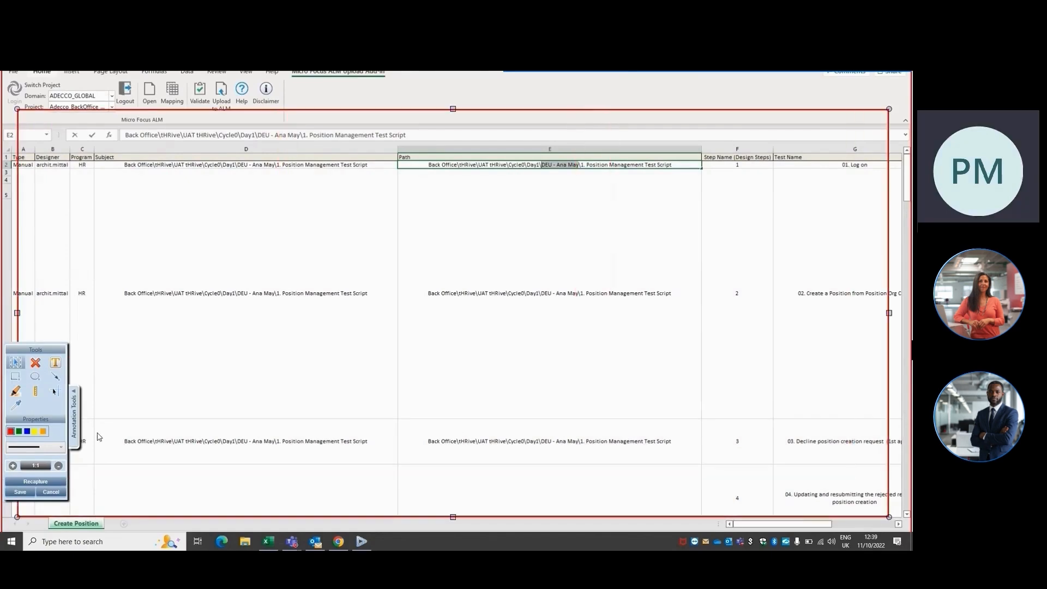
{"action": "left_click", "coordinate": [20, 491]}
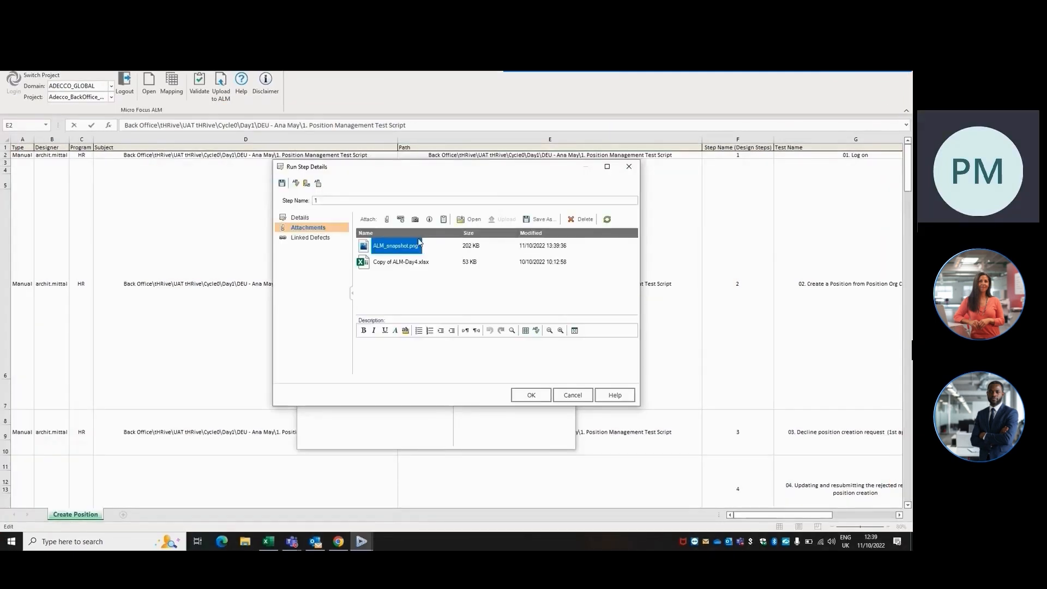
Confirm the step details and end the manual run.
{"action": "left_click", "coordinate": [533, 398]}
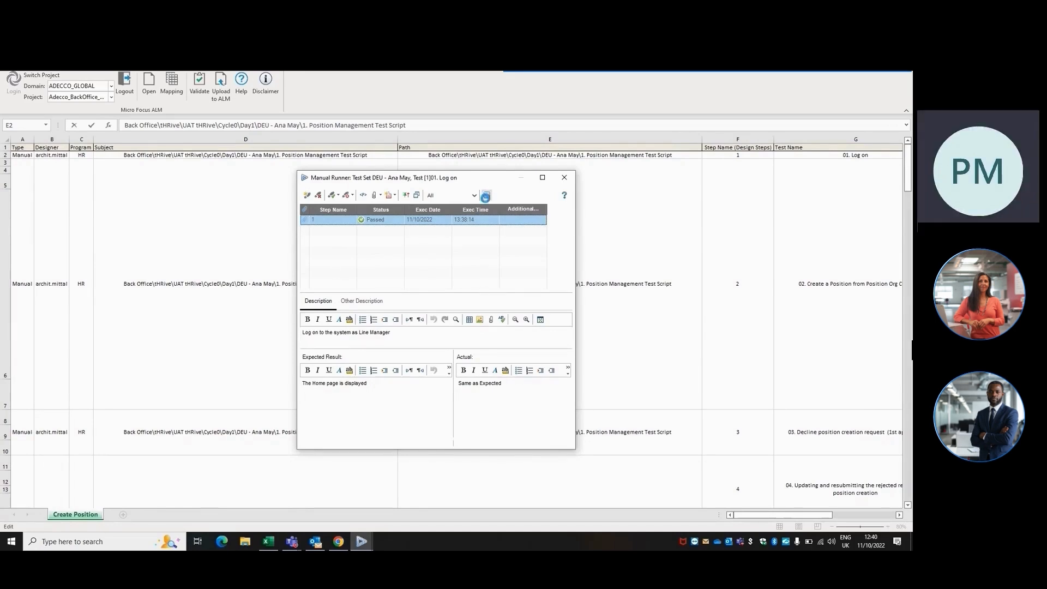
{"action": "left_click", "coordinate": [485, 195]}
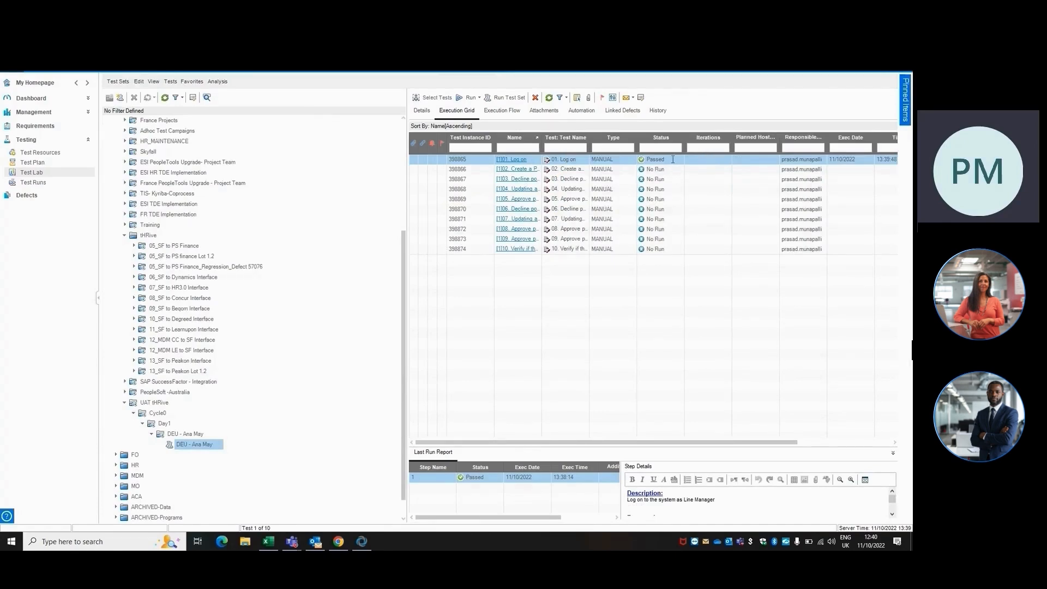
{"action": "left_click", "coordinate": [412, 159]}
{"action": "right_click", "coordinate": [411, 159]}
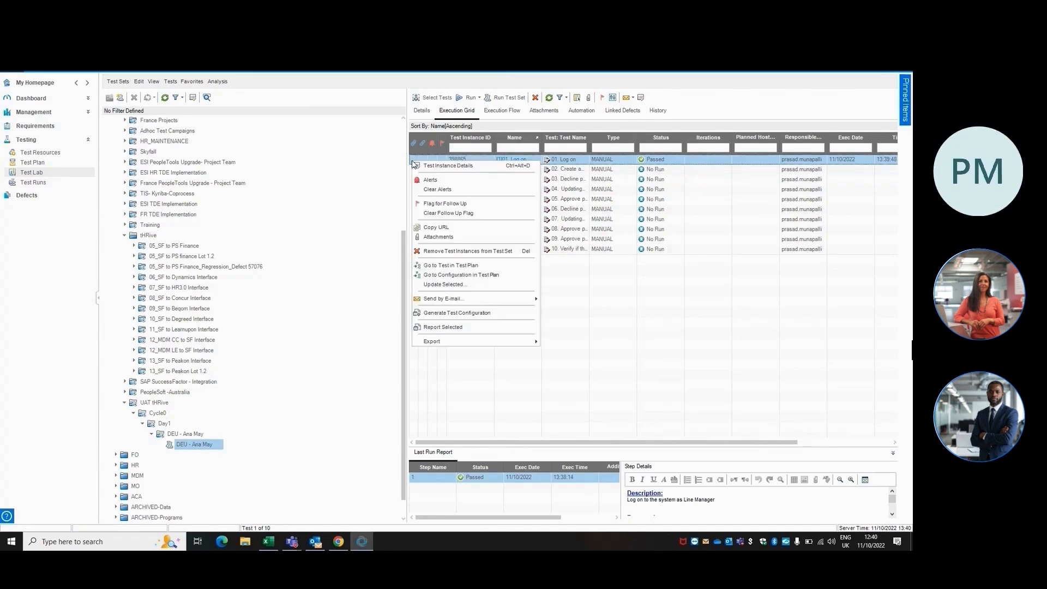
{"action": "left_click", "coordinate": [728, 106]}
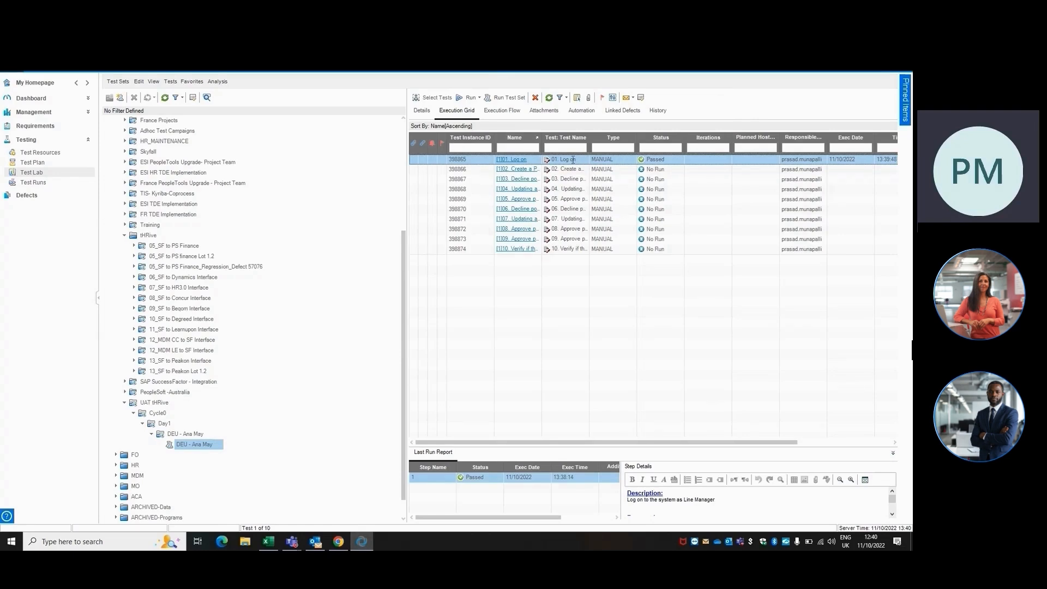
Attach the file Copy of ALM-Day4.xlsx from the Desktop to the Log on test instance.
{"action": "right_click", "coordinate": [416, 166]}
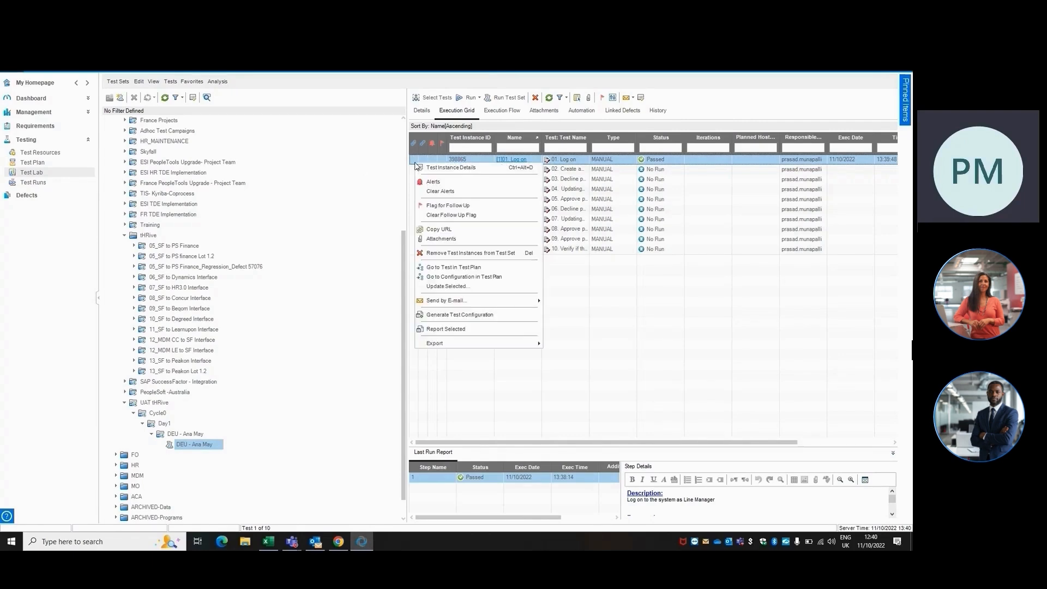
{"action": "left_click", "coordinate": [451, 240]}
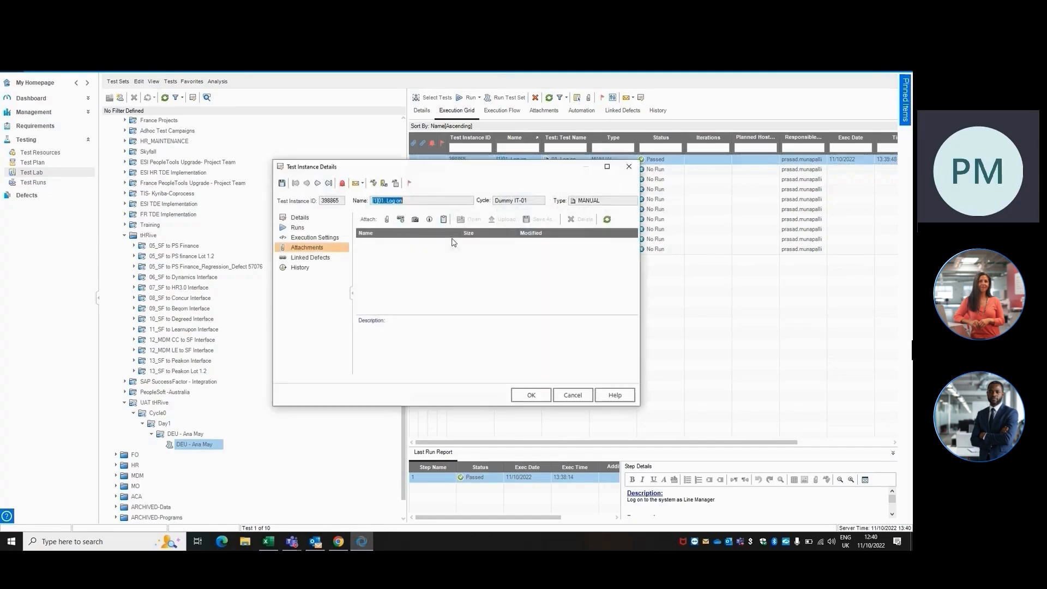
{"action": "left_click", "coordinate": [390, 219]}
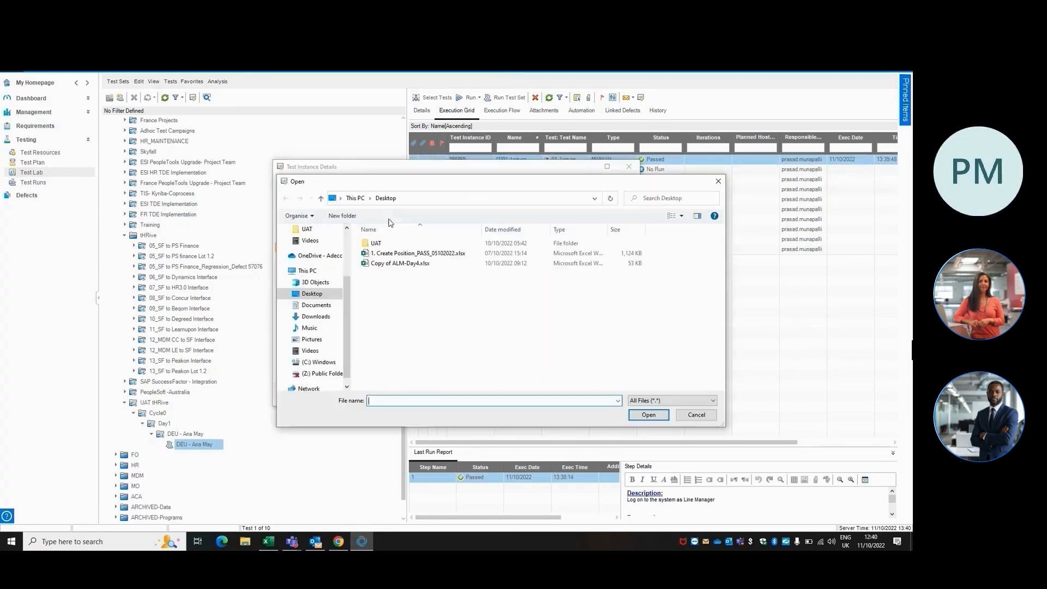
{"action": "double_click", "coordinate": [398, 264]}
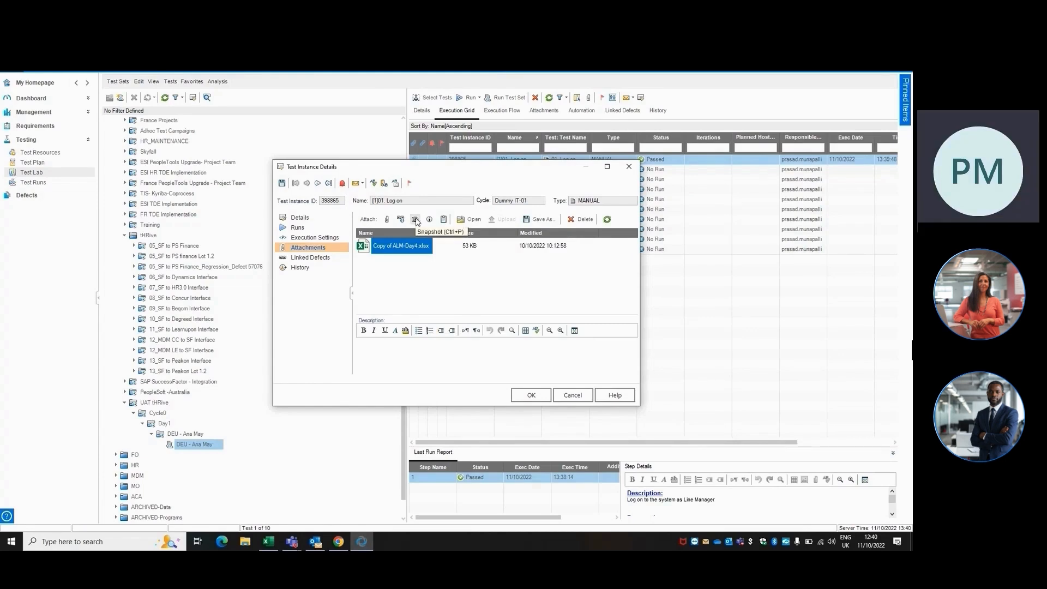
{"action": "left_click", "coordinate": [536, 393]}
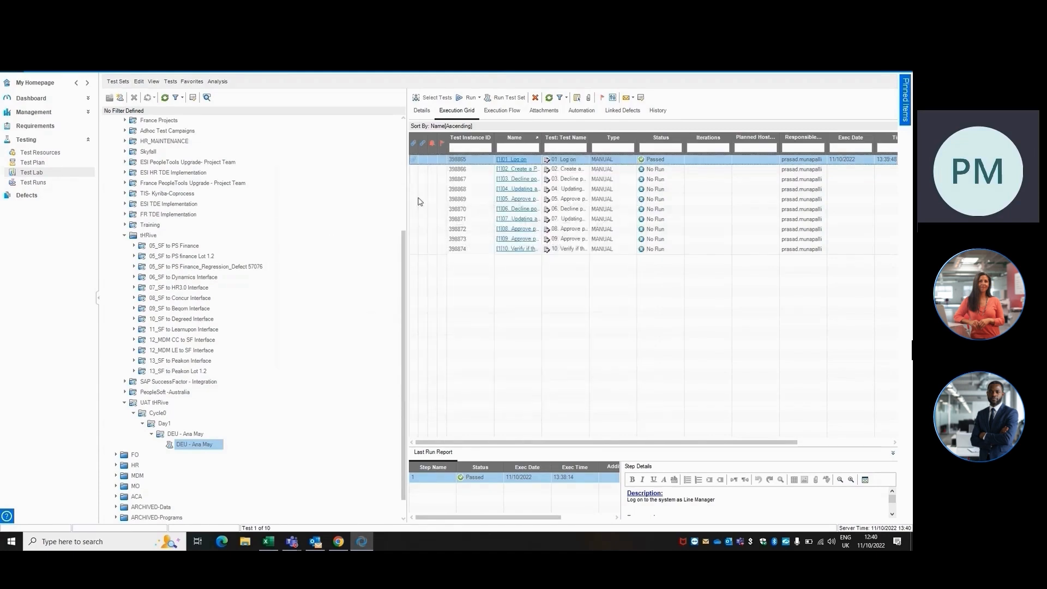
Select test instances 02 to 05 and run the test set with the Manual Runner.
{"action": "left_click", "coordinate": [429, 179]}
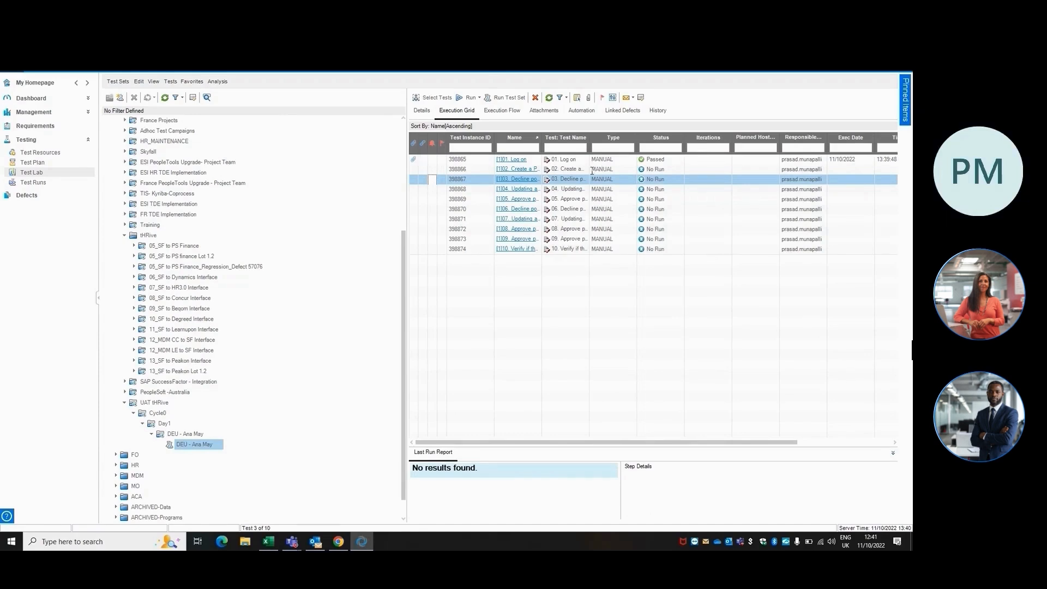
{"action": "left_click", "coordinate": [565, 169]}
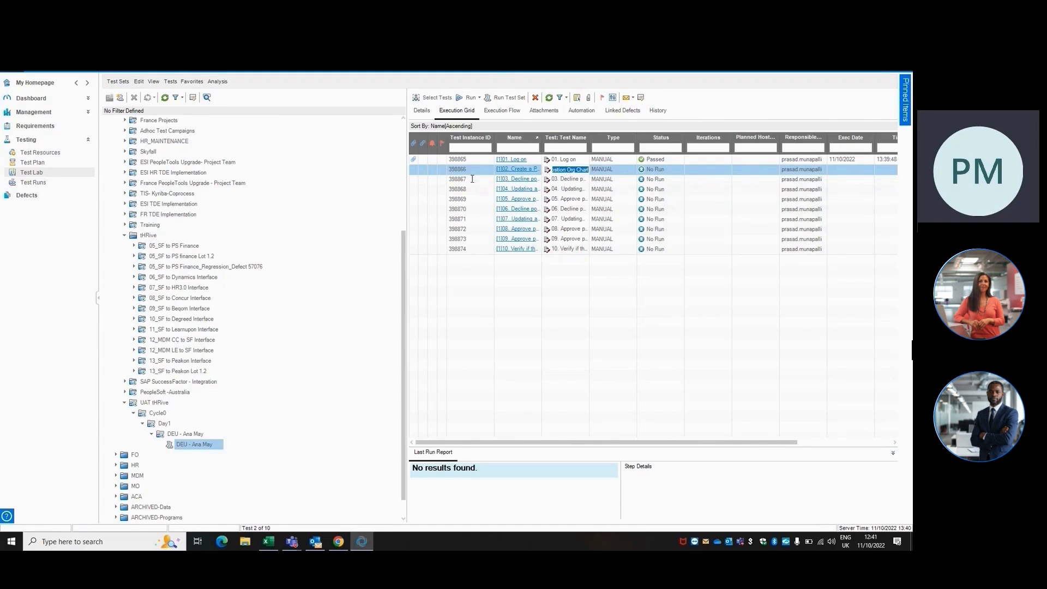
{"action": "left_click", "coordinate": [445, 179], "text": "shift"}
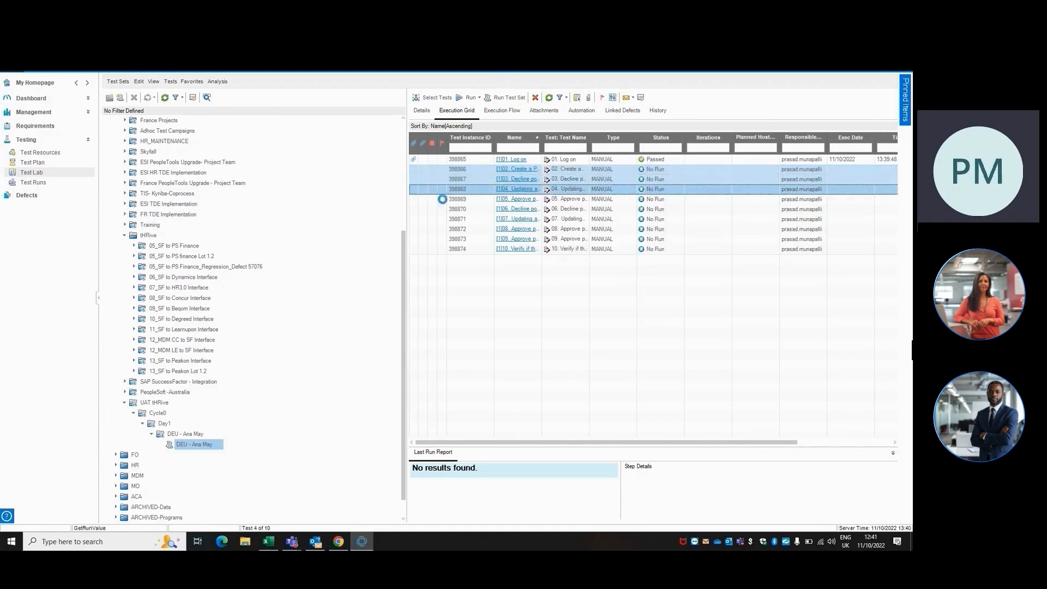
{"action": "left_click", "coordinate": [443, 199], "text": "shift"}
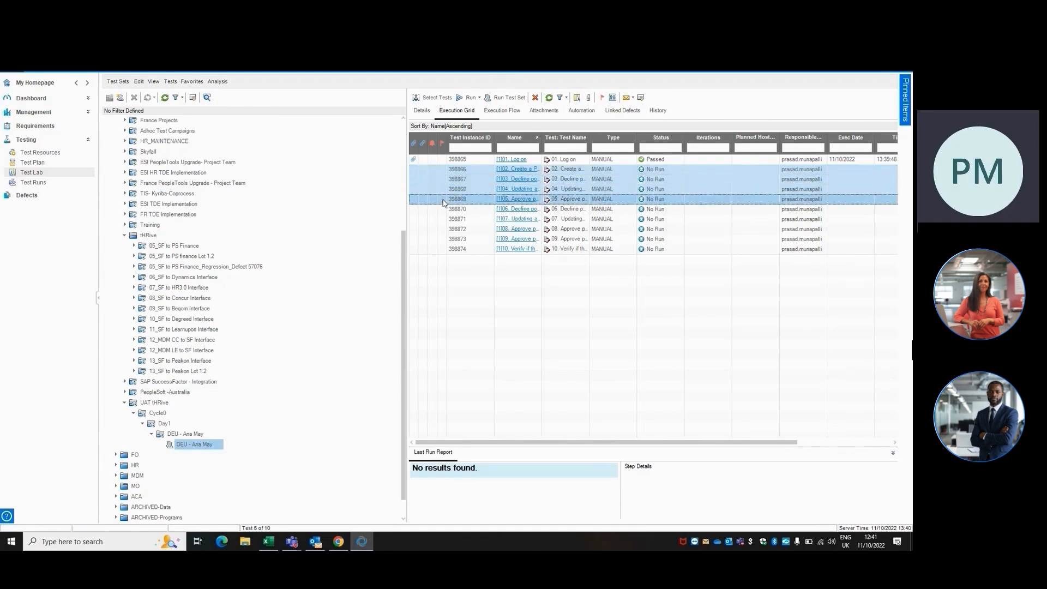
{"action": "left_click", "coordinate": [510, 98]}
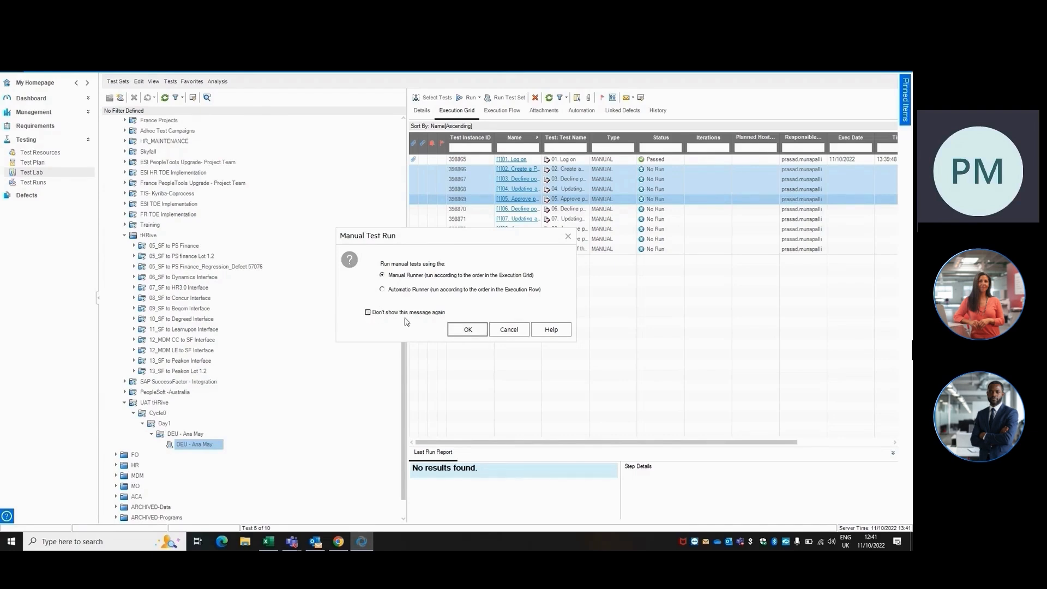
{"action": "left_click", "coordinate": [466, 330]}
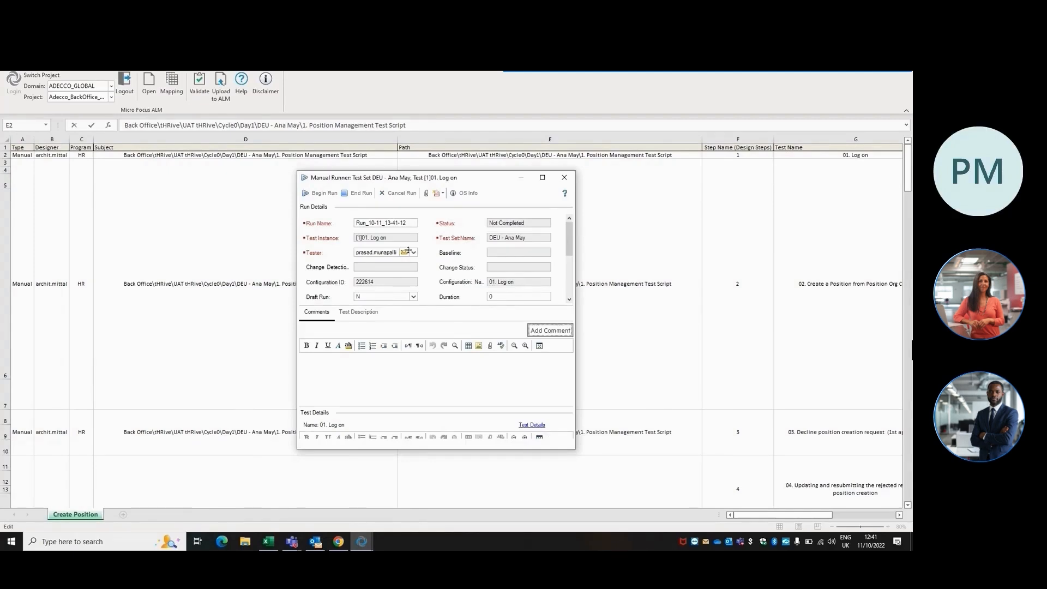
Begin the run of test 01 Log on, mark its step Passed, and advance to the next test.
{"action": "left_click", "coordinate": [314, 196]}
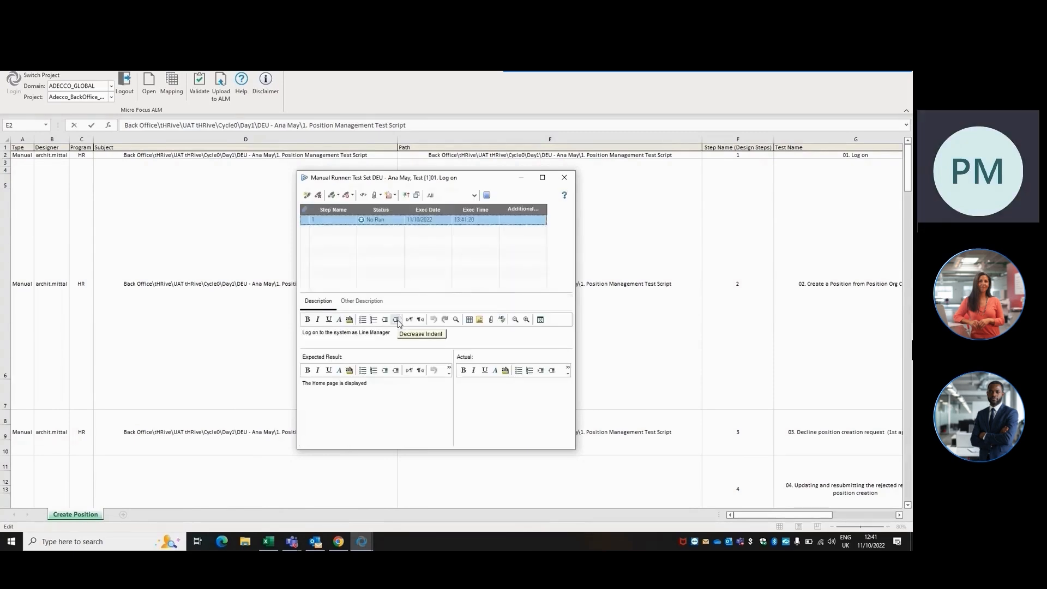
{"action": "left_click", "coordinate": [388, 221]}
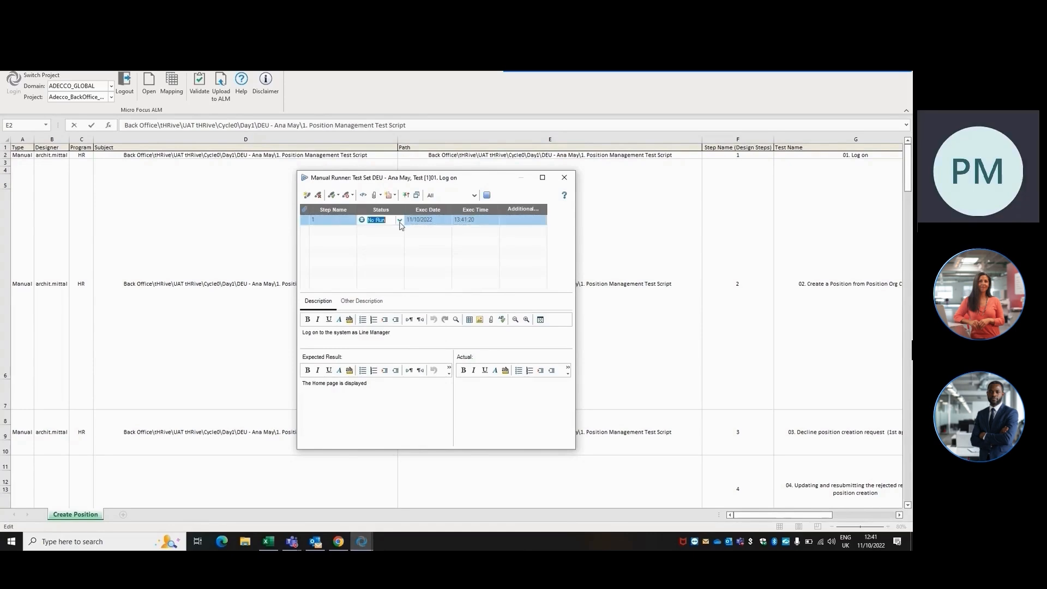
{"action": "left_click", "coordinate": [399, 220]}
{"action": "left_click", "coordinate": [378, 267]}
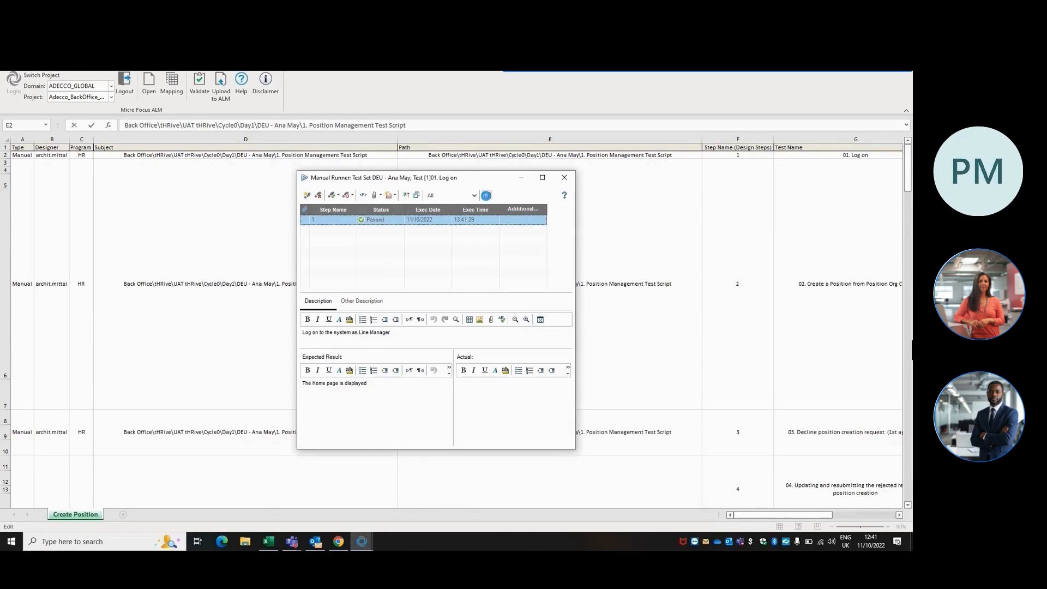
{"action": "left_click", "coordinate": [486, 196]}
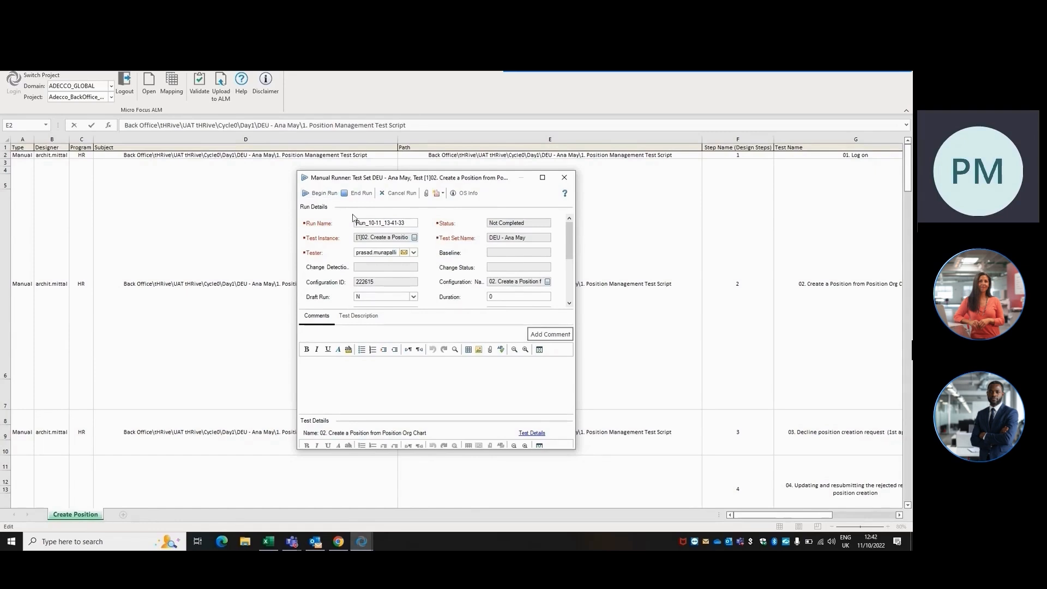
Begin the run of test 02 Create a Position and mark all five steps Passed before advancing.
{"action": "left_click", "coordinate": [320, 194]}
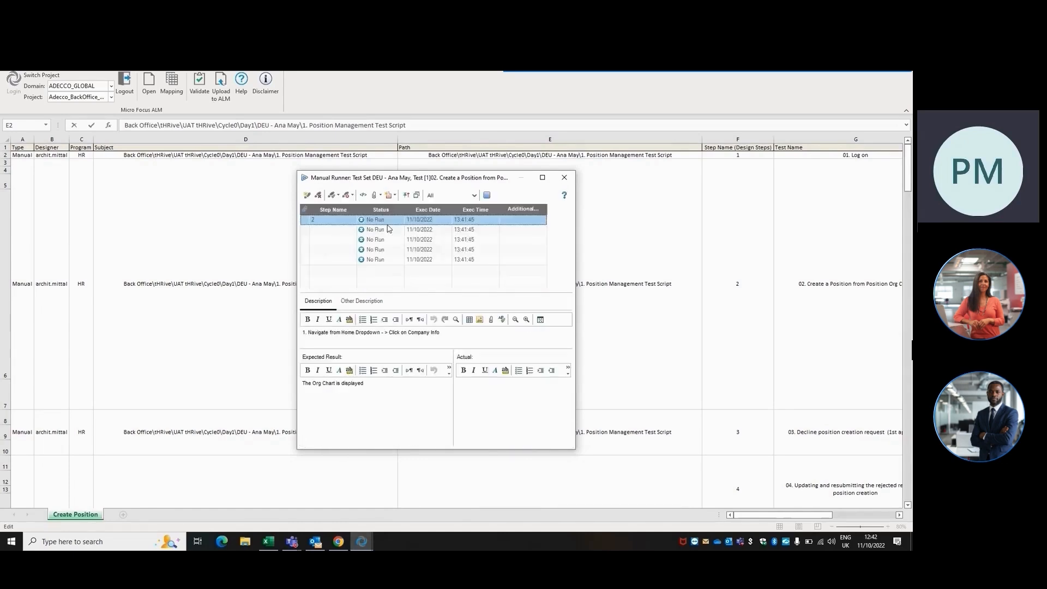
{"action": "left_click", "coordinate": [387, 219]}
{"action": "left_click", "coordinate": [400, 221]}
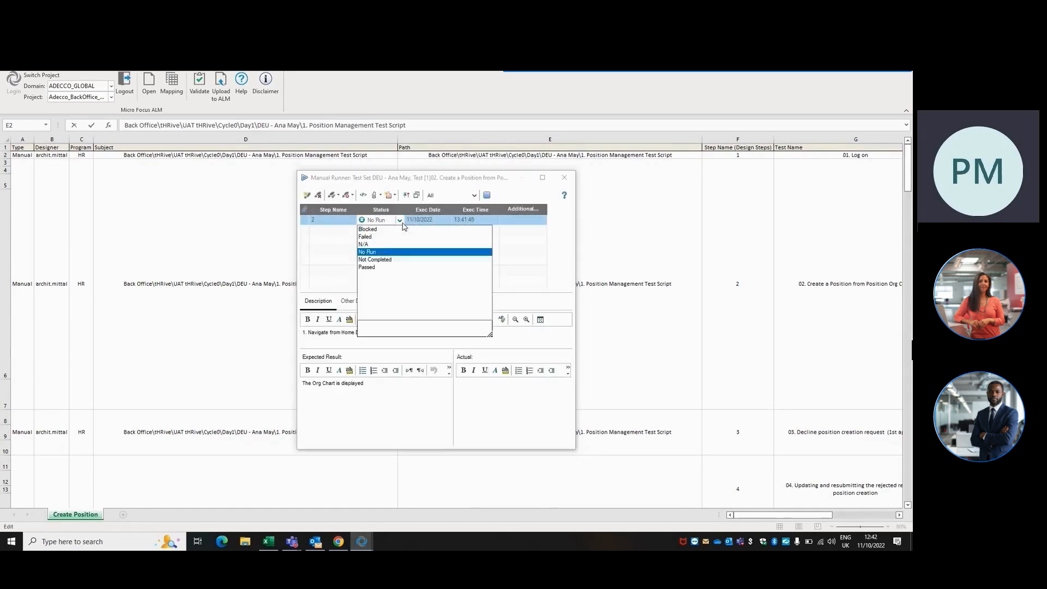
{"action": "left_click", "coordinate": [366, 267]}
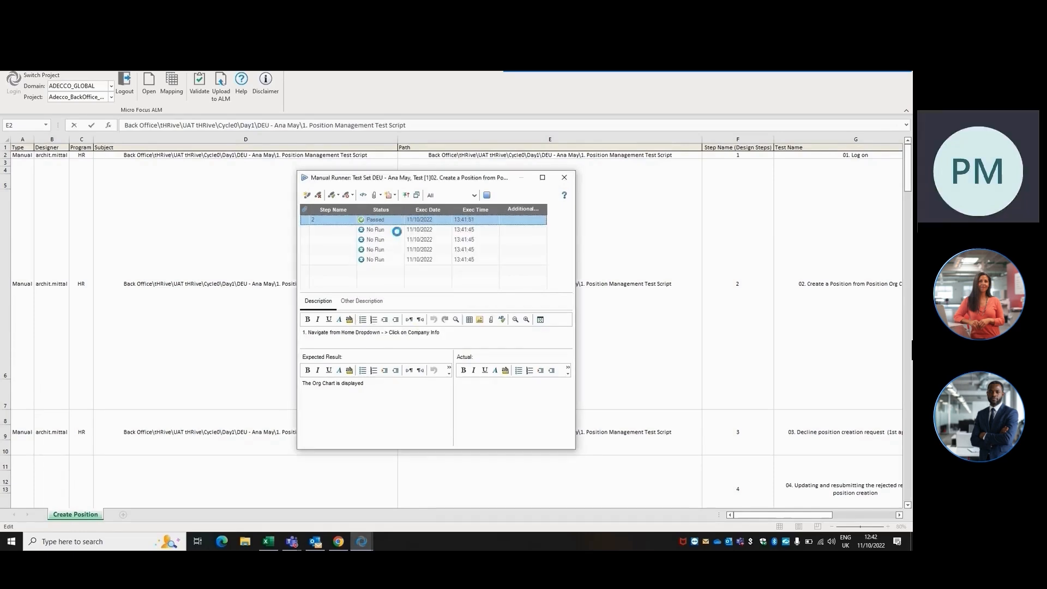
{"action": "left_click", "coordinate": [396, 229]}
{"action": "left_click", "coordinate": [400, 230]}
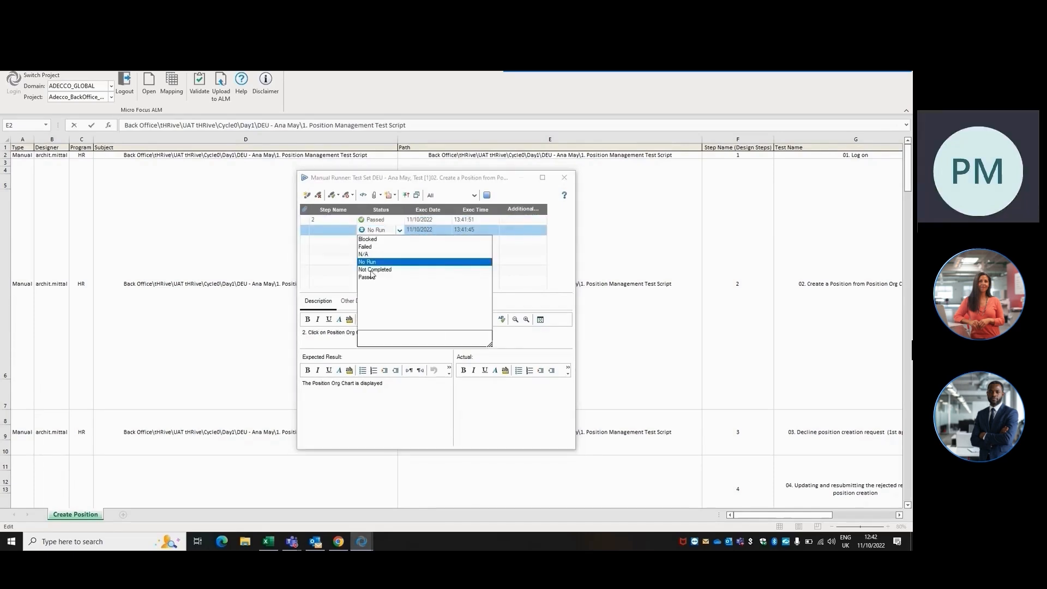
{"action": "left_click", "coordinate": [372, 279]}
{"action": "left_click", "coordinate": [400, 240]}
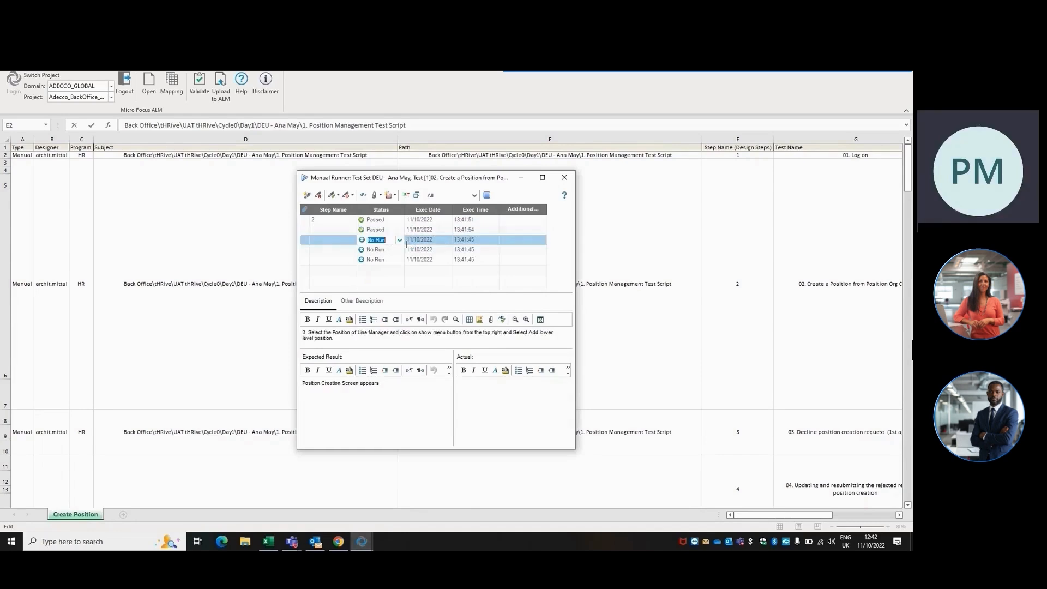
{"action": "left_click", "coordinate": [400, 240]}
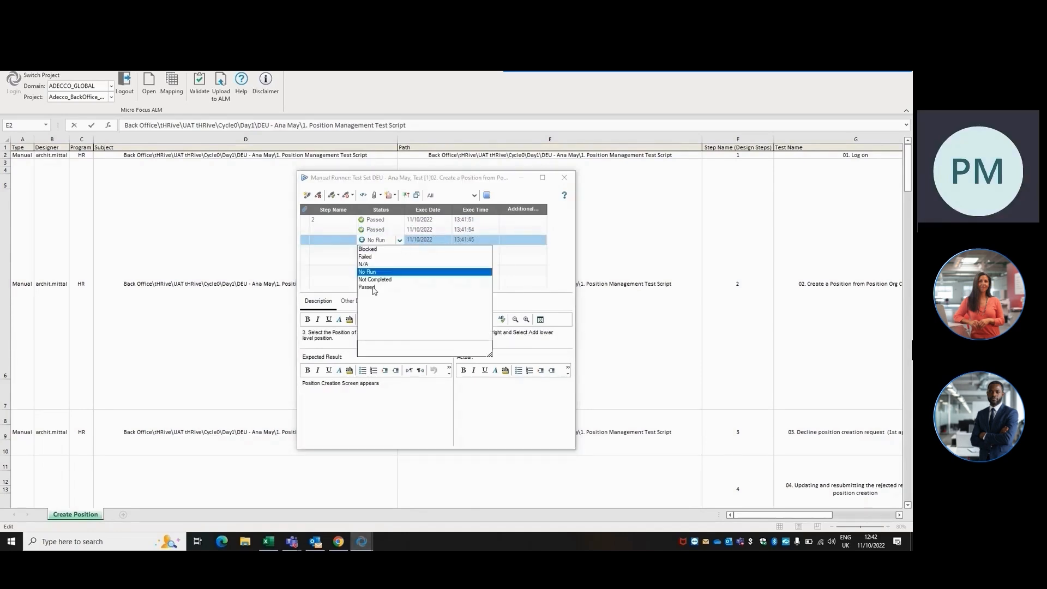
{"action": "left_click", "coordinate": [373, 288]}
{"action": "left_click", "coordinate": [401, 250]}
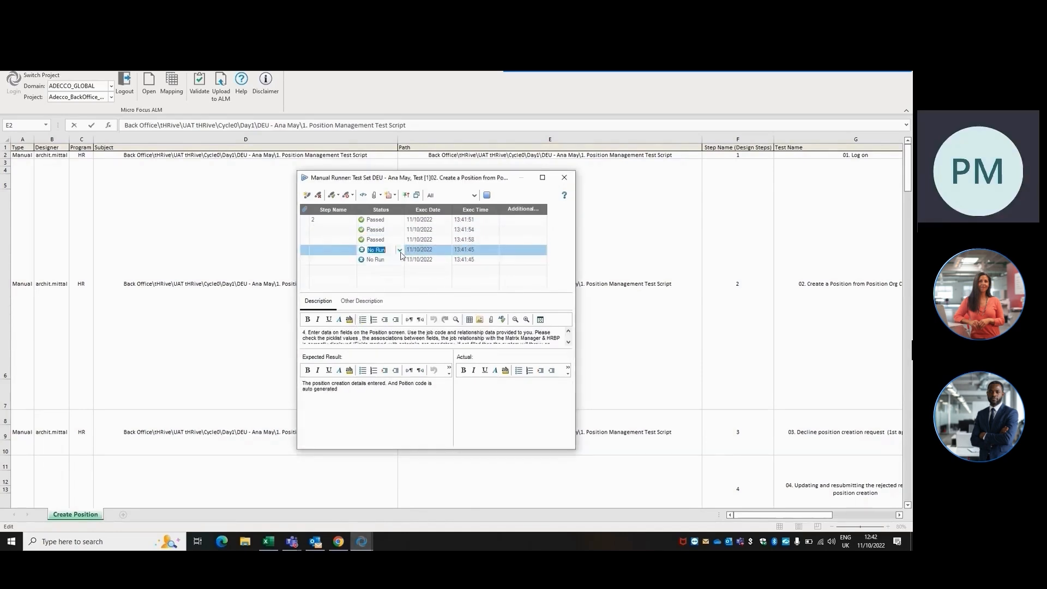
{"action": "left_click", "coordinate": [400, 251]}
{"action": "left_click", "coordinate": [375, 297]}
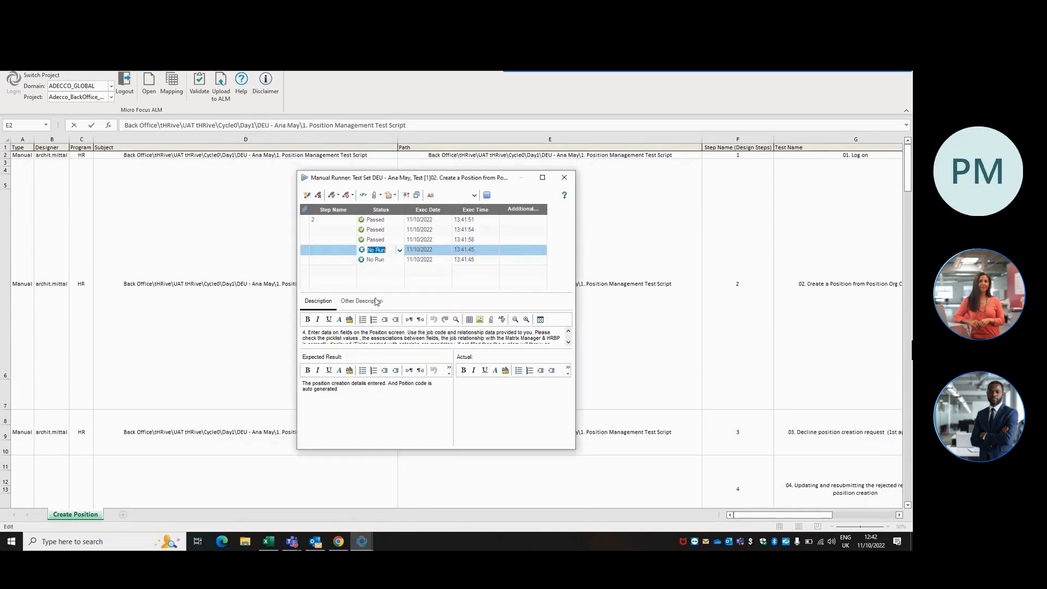
{"action": "left_click", "coordinate": [400, 261]}
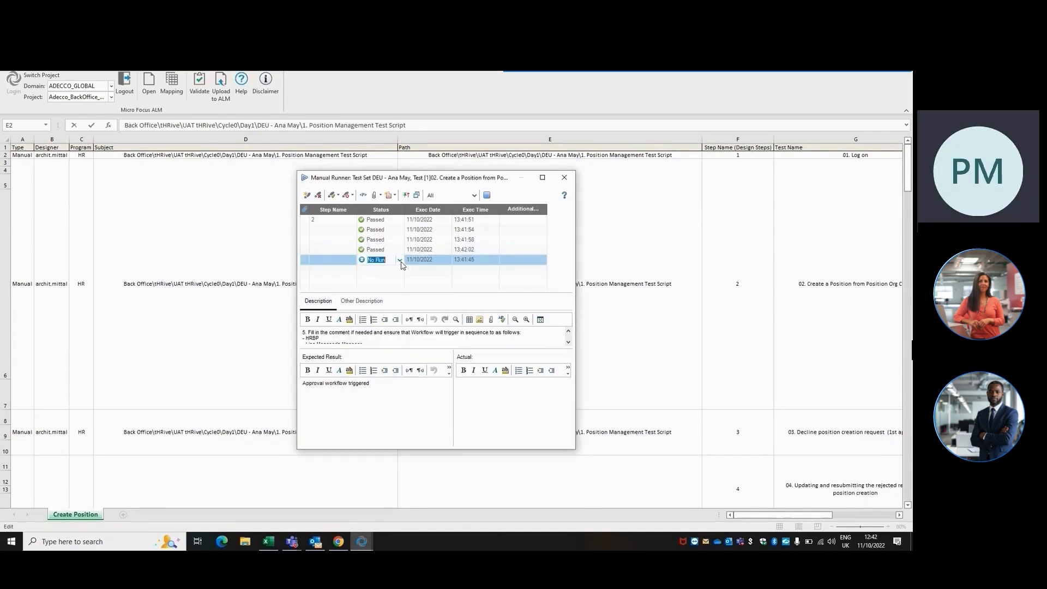
{"action": "left_click", "coordinate": [401, 261]}
{"action": "left_click", "coordinate": [375, 308]}
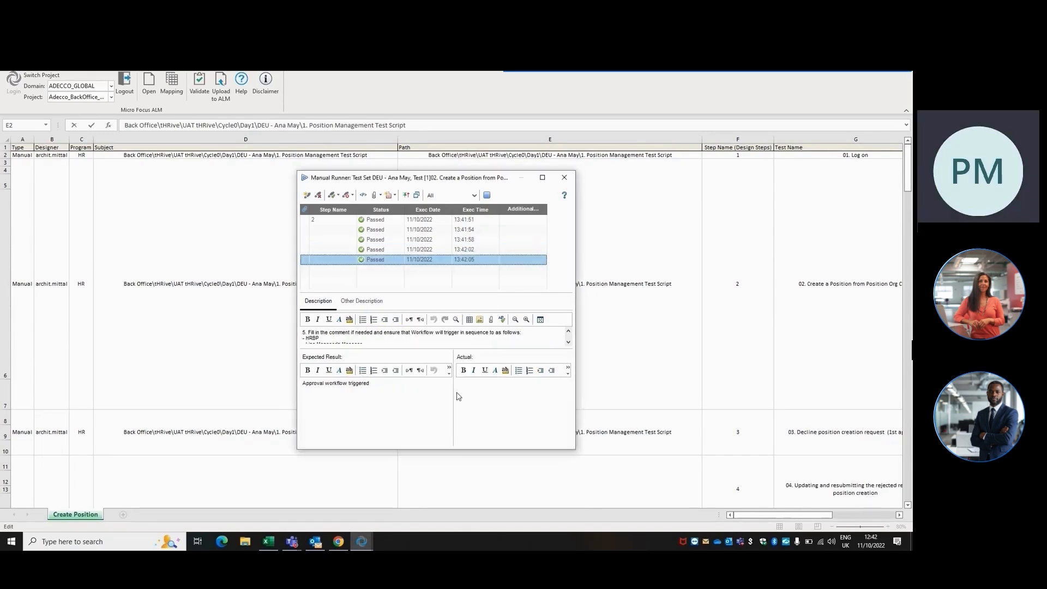
{"action": "left_click", "coordinate": [488, 196]}
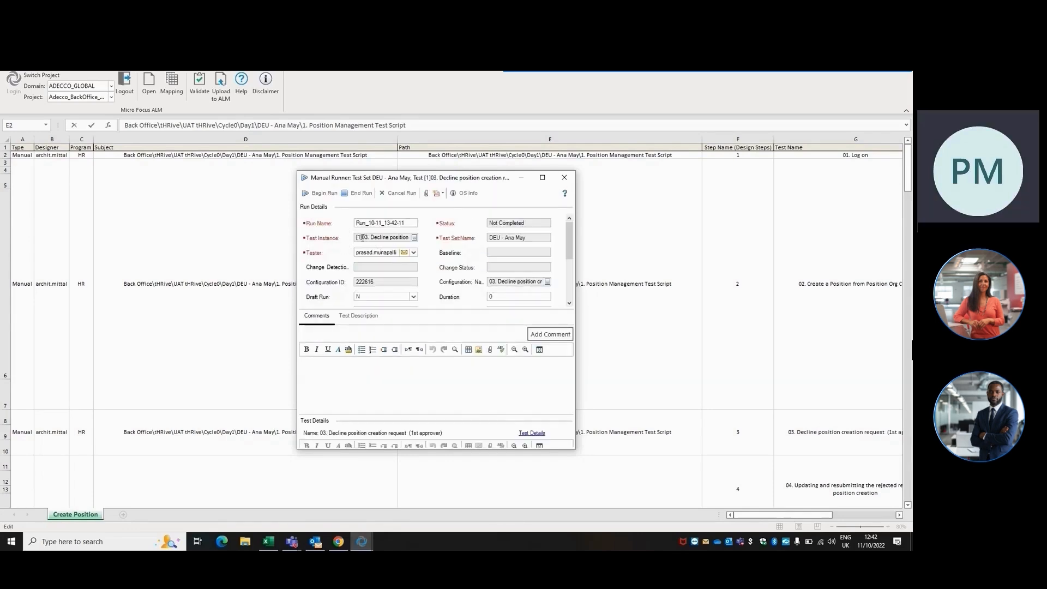
Begin the run of test 03 Decline position creation, mark steps 1 and 2 Passed and step 3 Failed.
{"action": "left_click", "coordinate": [321, 193]}
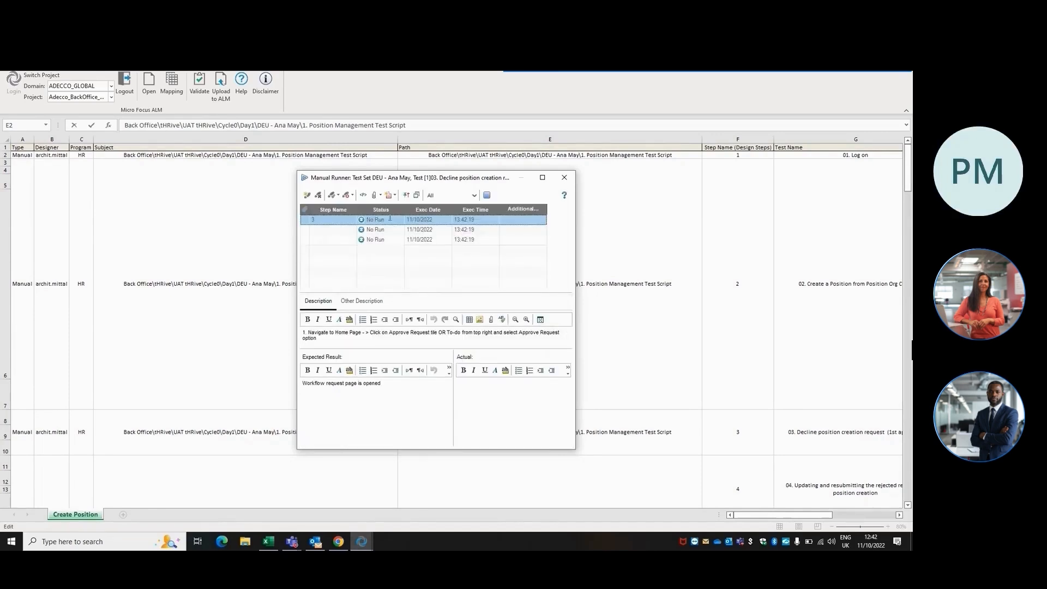
{"action": "left_click", "coordinate": [389, 218]}
{"action": "left_click", "coordinate": [400, 219]}
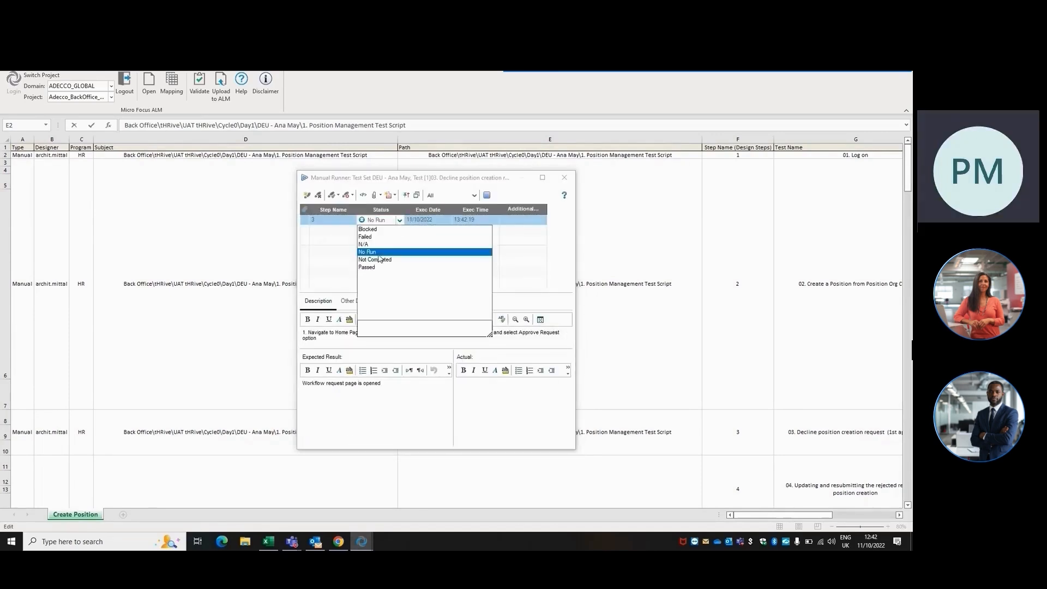
{"action": "left_click", "coordinate": [367, 267]}
{"action": "left_click", "coordinate": [399, 230]}
{"action": "left_click", "coordinate": [400, 231]}
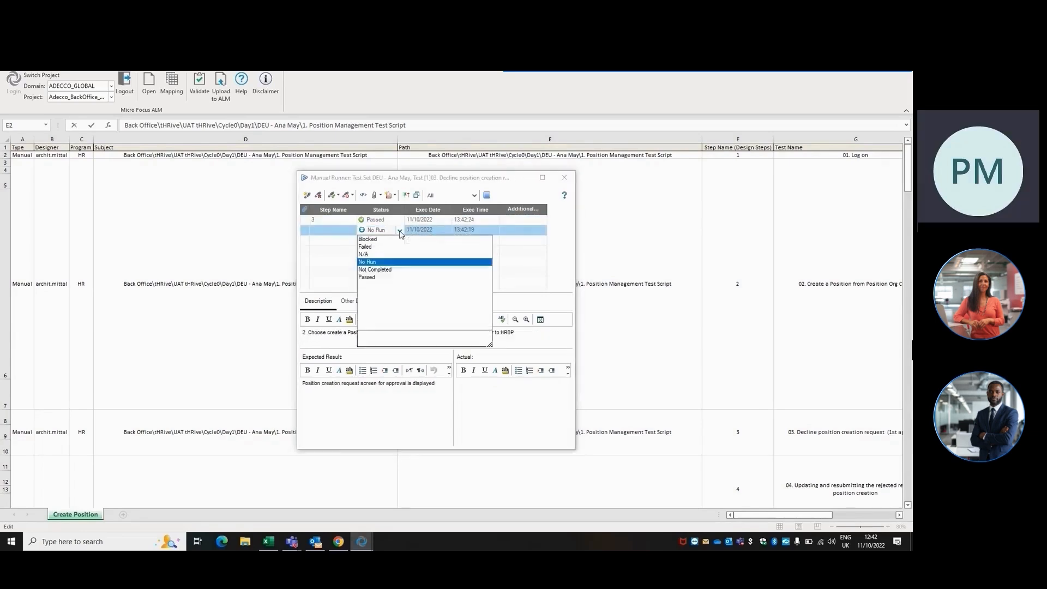
{"action": "left_click", "coordinate": [374, 277]}
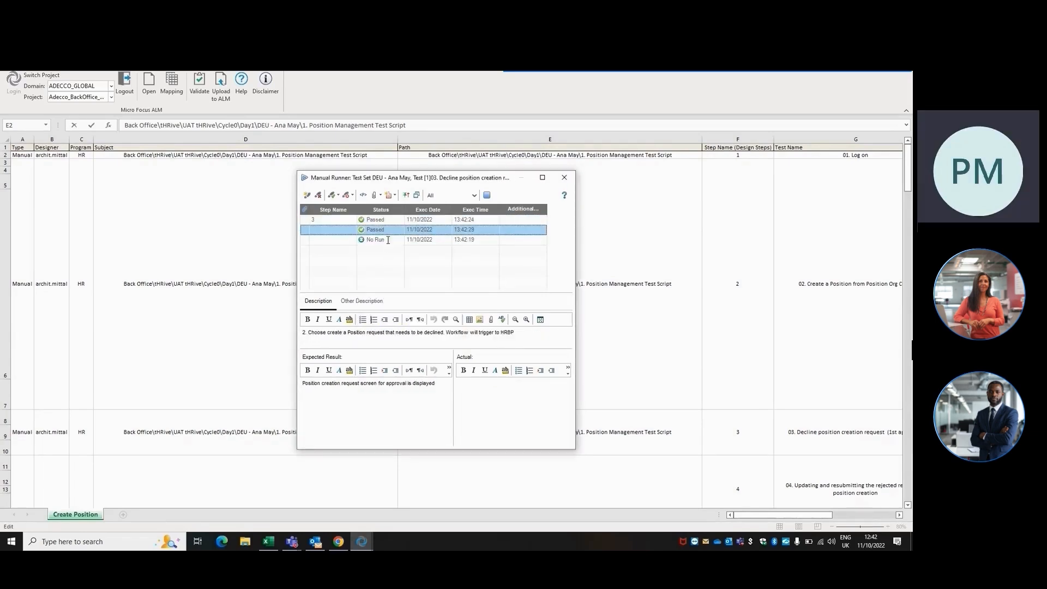
{"action": "left_click", "coordinate": [400, 240]}
{"action": "left_click", "coordinate": [399, 240]}
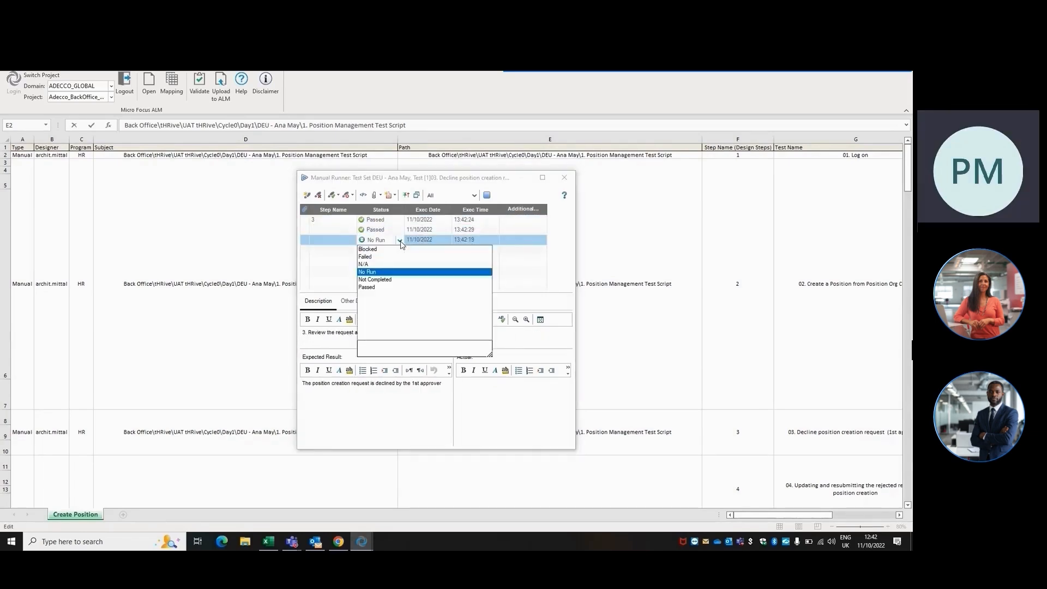
{"action": "left_click", "coordinate": [373, 257]}
{"action": "left_click", "coordinate": [488, 197]}
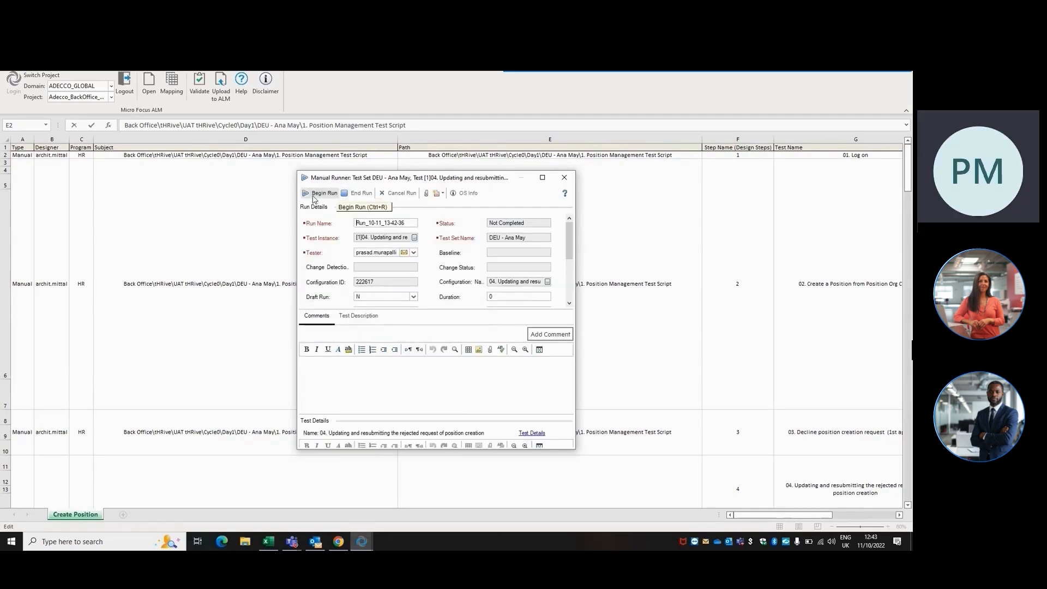
End the run of test 04 Updating and resubmitting the rejected request.
{"action": "left_click", "coordinate": [356, 192]}
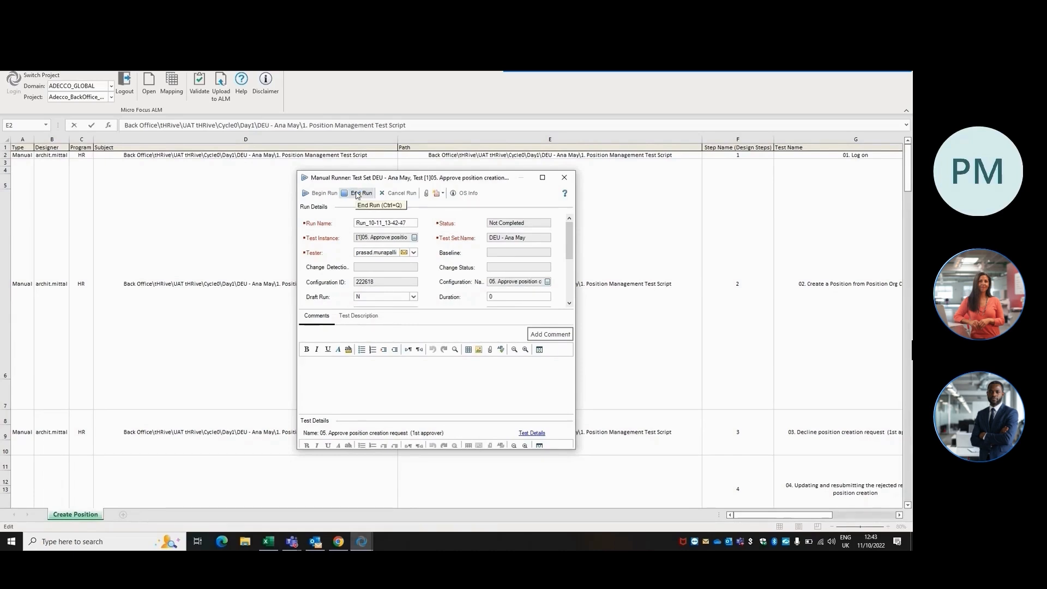
End the run of test 05 Approve position creation request, close the runner and cancel all remaining test runs.
{"action": "left_click", "coordinate": [358, 194]}
{"action": "left_click", "coordinate": [565, 180]}
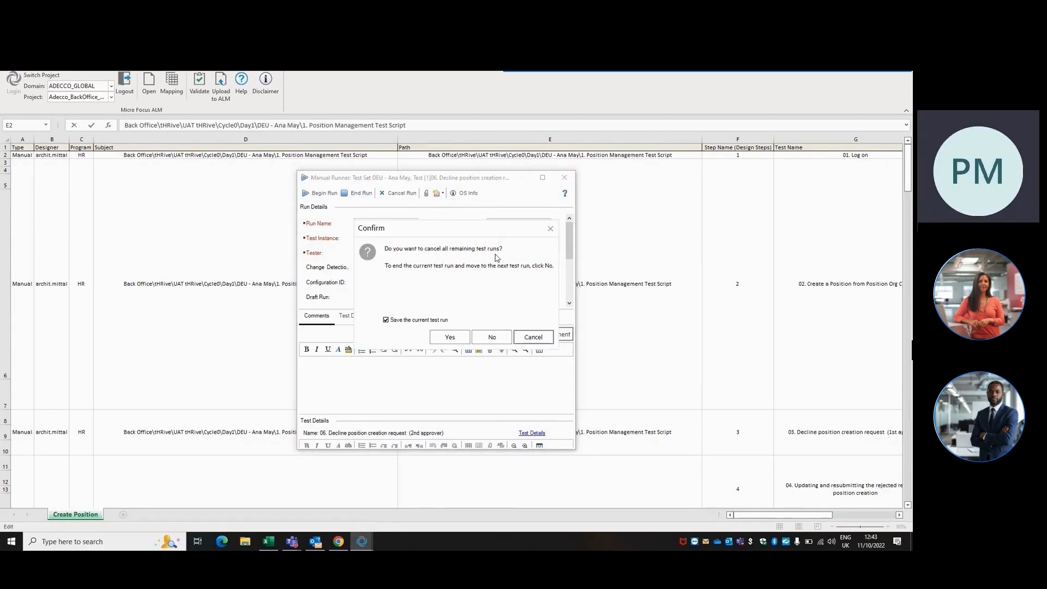
{"action": "left_click", "coordinate": [450, 337]}
{"action": "left_click", "coordinate": [449, 337]}
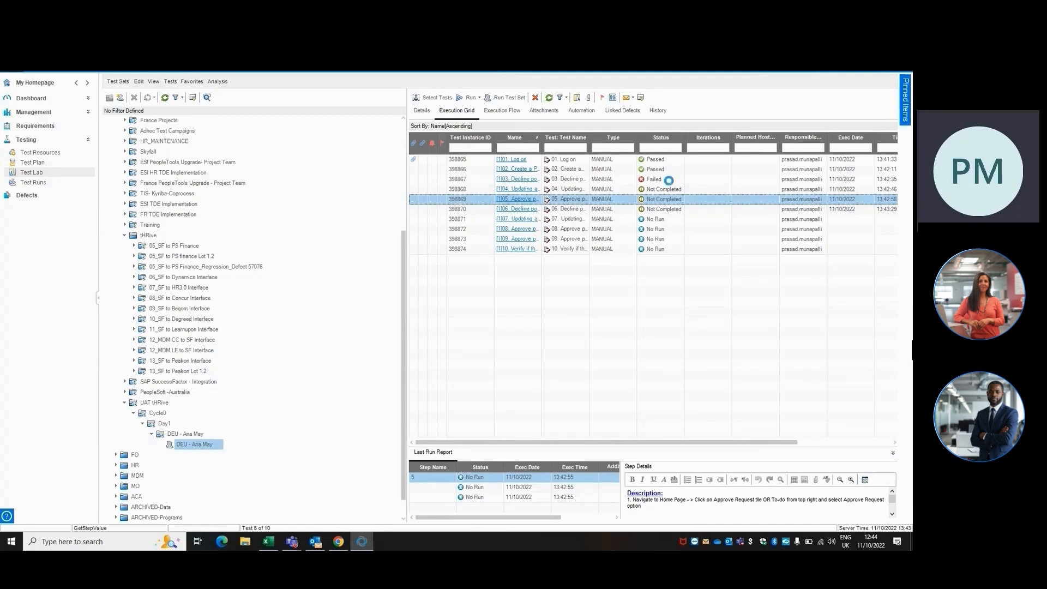
Inspect the failed status of test 03, its last run step results, and its test instance details.
{"action": "left_click", "coordinate": [668, 180]}
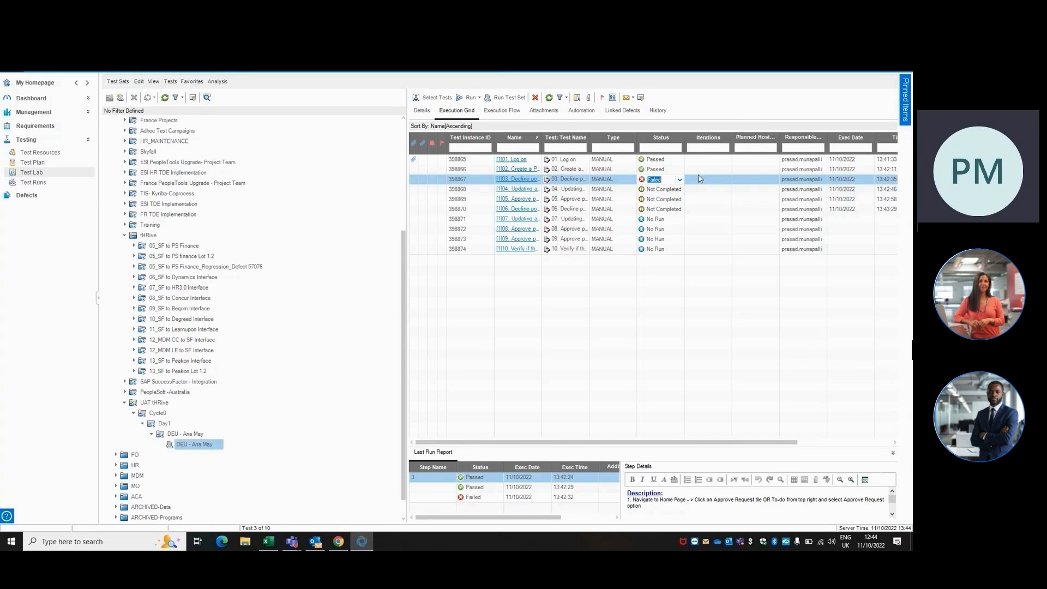
{"action": "left_click", "coordinate": [680, 180]}
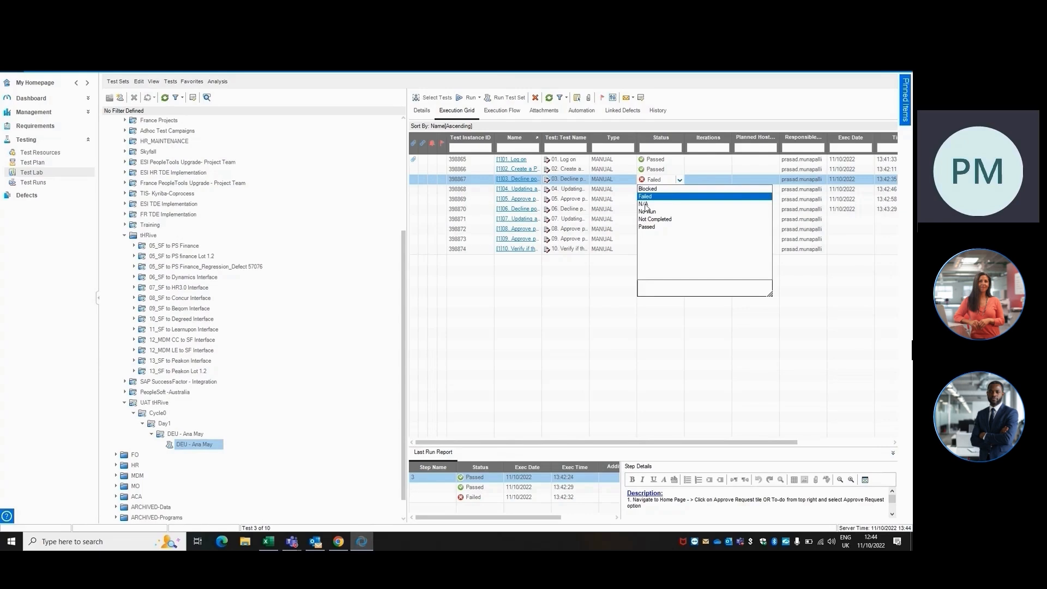
{"action": "key", "text": "Escape"}
{"action": "left_click", "coordinate": [494, 497]}
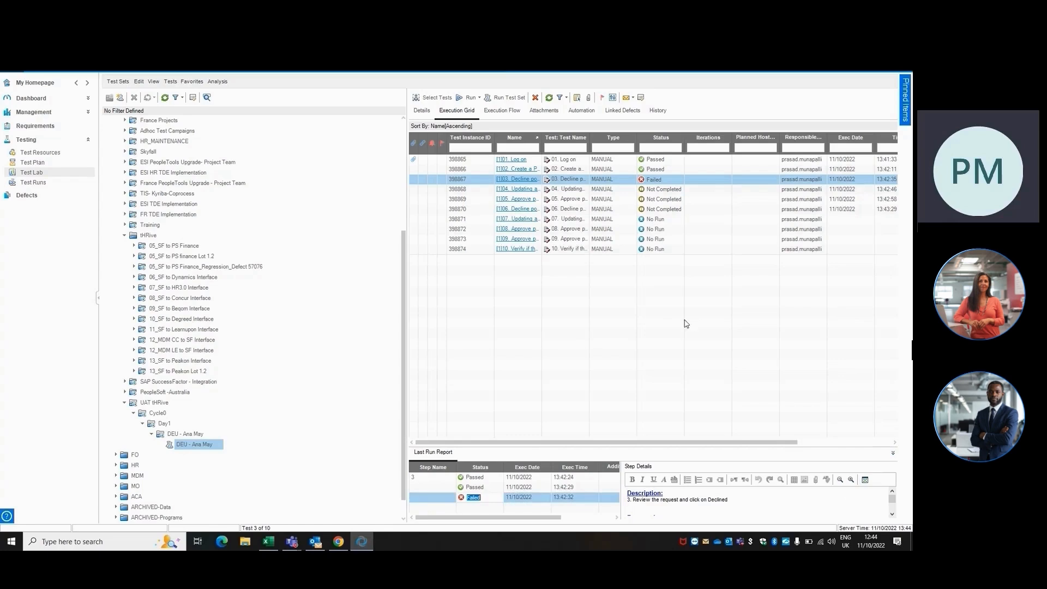
{"action": "left_click", "coordinate": [521, 178]}
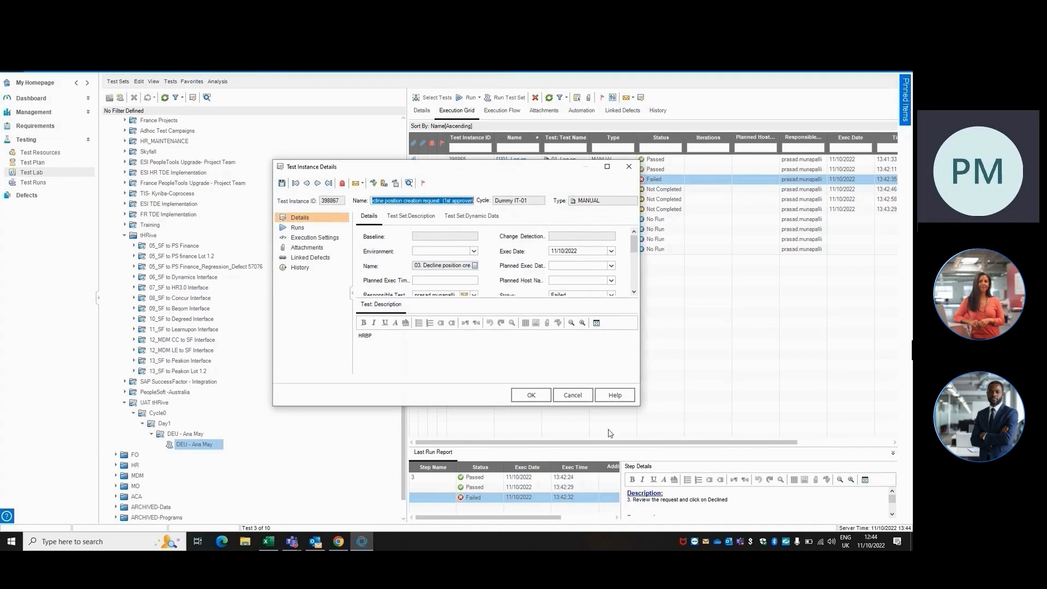
{"action": "left_click", "coordinate": [572, 395]}
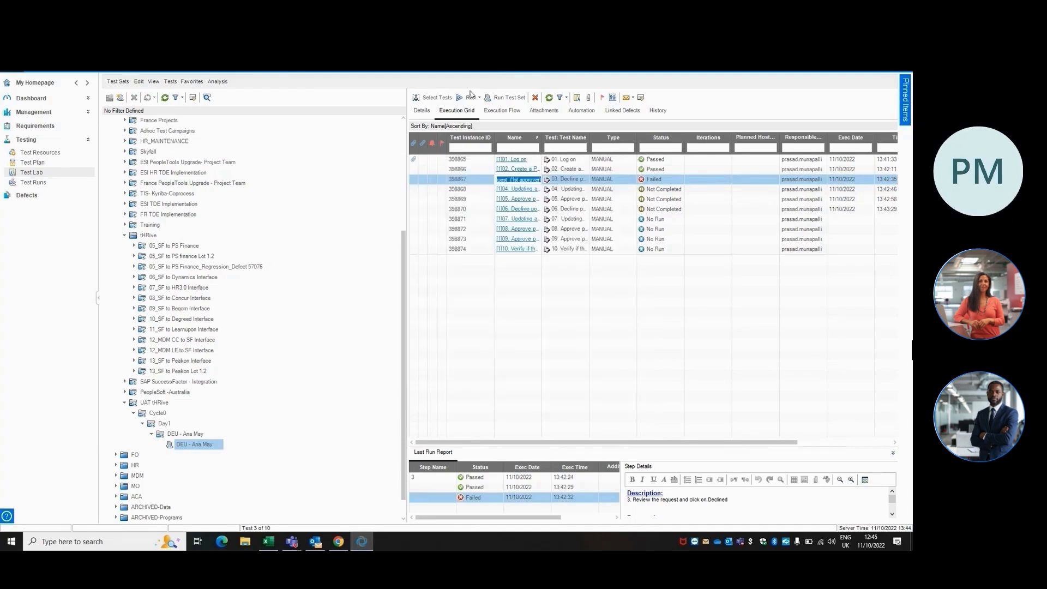
Rerun test 03 Decline position creation request in the manual runner and set step 1 to N/A.
{"action": "left_click", "coordinate": [468, 97]}
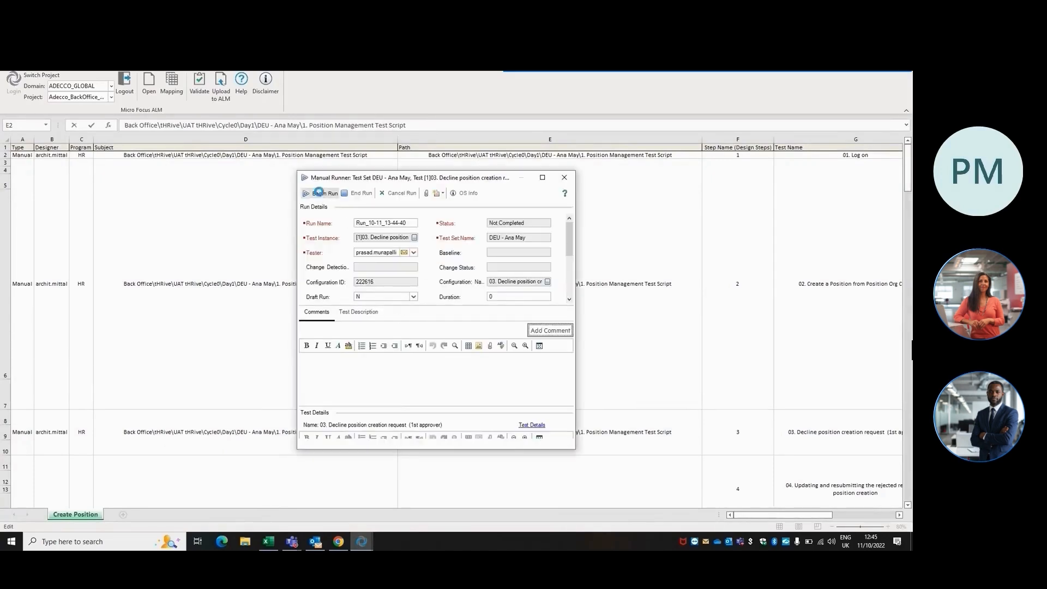
{"action": "left_click", "coordinate": [319, 193]}
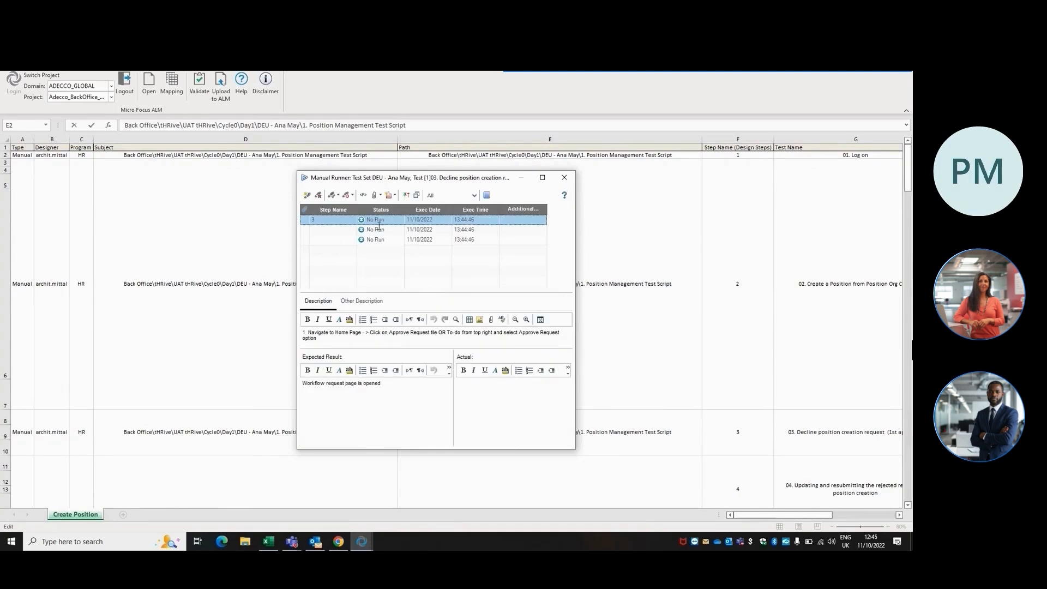
{"action": "left_click", "coordinate": [397, 219]}
{"action": "left_click", "coordinate": [399, 219]}
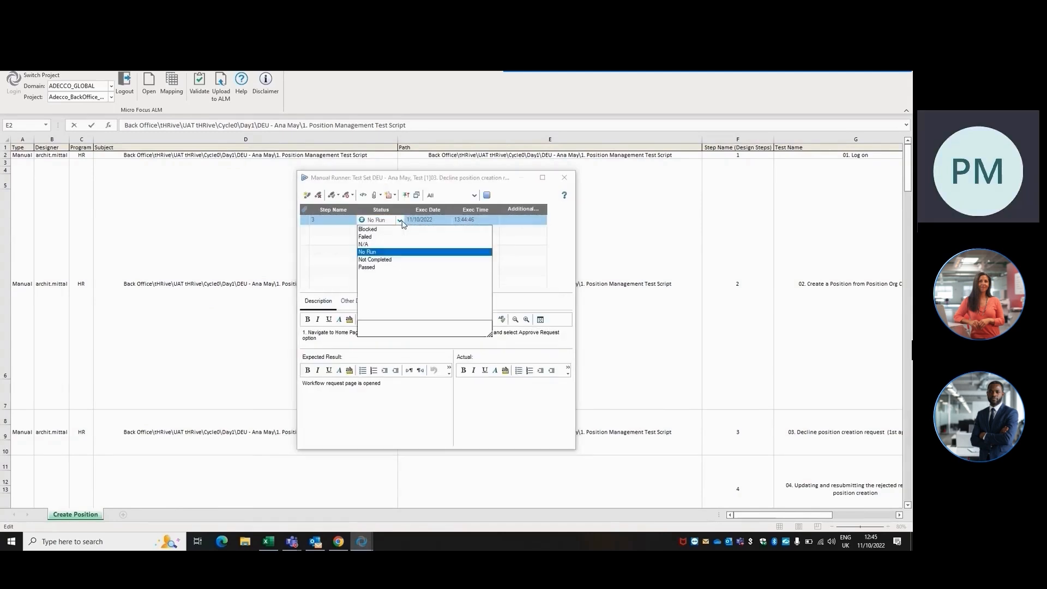
{"action": "left_click", "coordinate": [368, 245]}
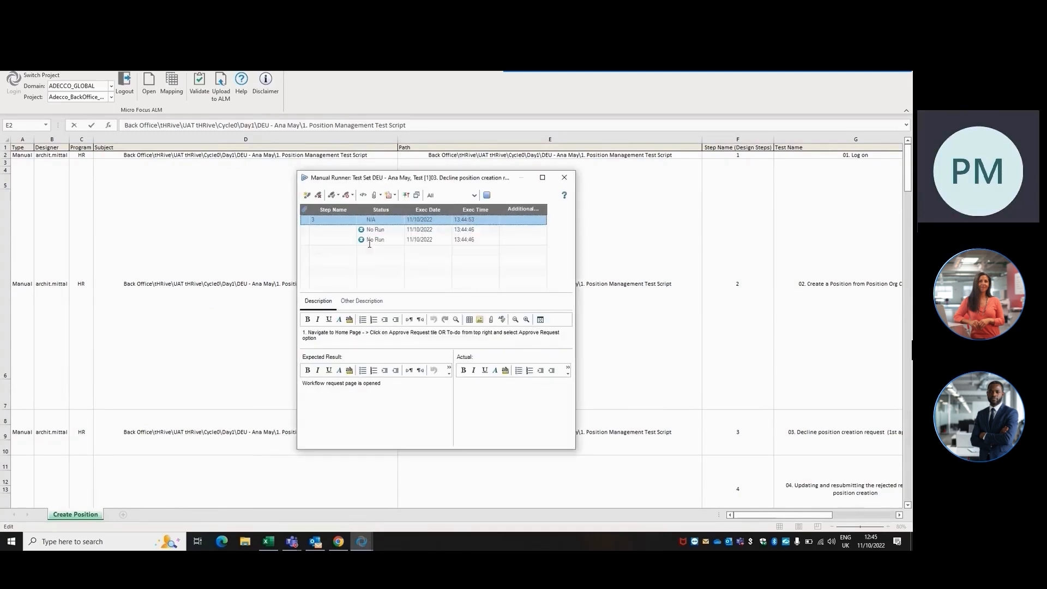
Mark steps 2 and 3 of test 03 as Passed and end the run.
{"action": "left_click", "coordinate": [398, 229]}
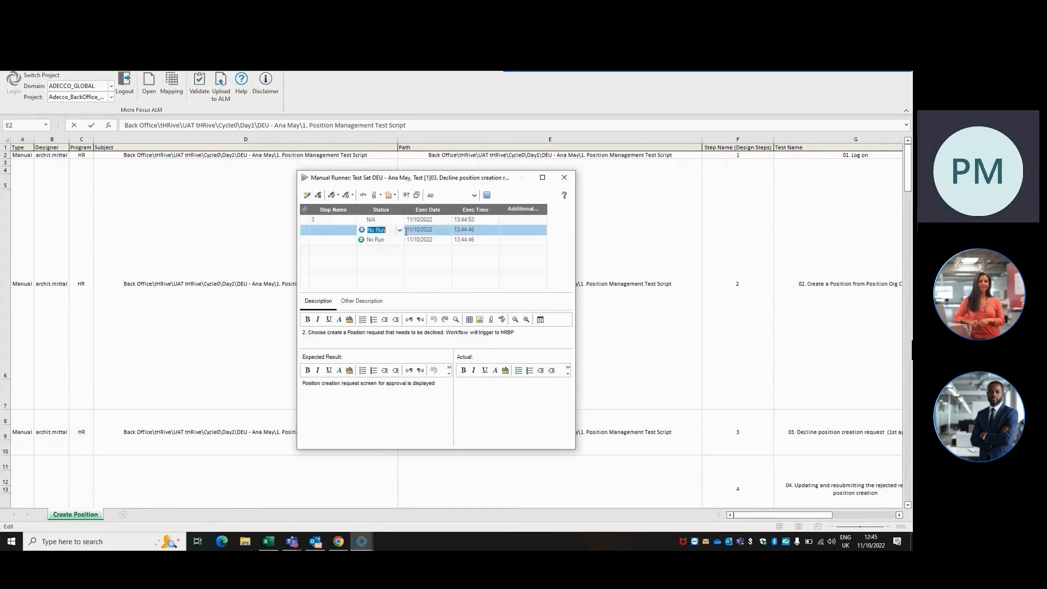
{"action": "left_click", "coordinate": [399, 231]}
{"action": "left_click", "coordinate": [364, 278]}
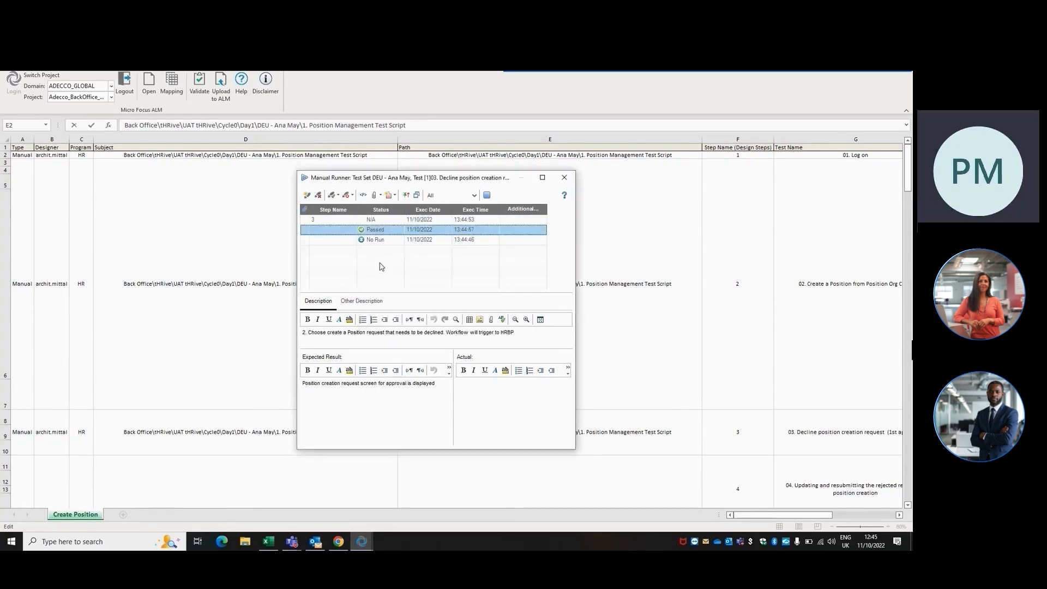
{"action": "left_click", "coordinate": [392, 240]}
{"action": "left_click", "coordinate": [400, 240]}
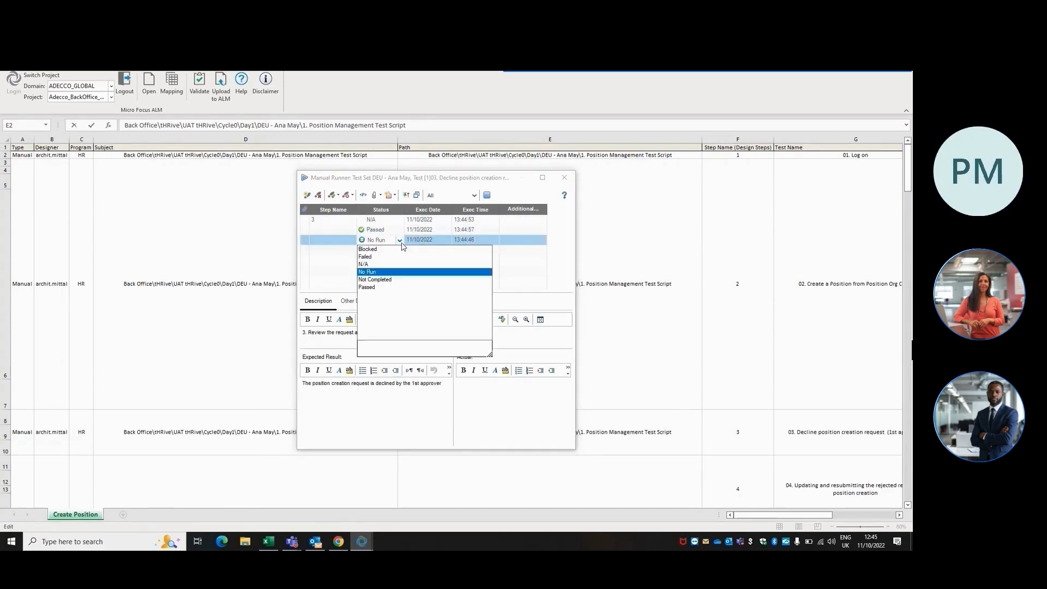
{"action": "left_click", "coordinate": [366, 288]}
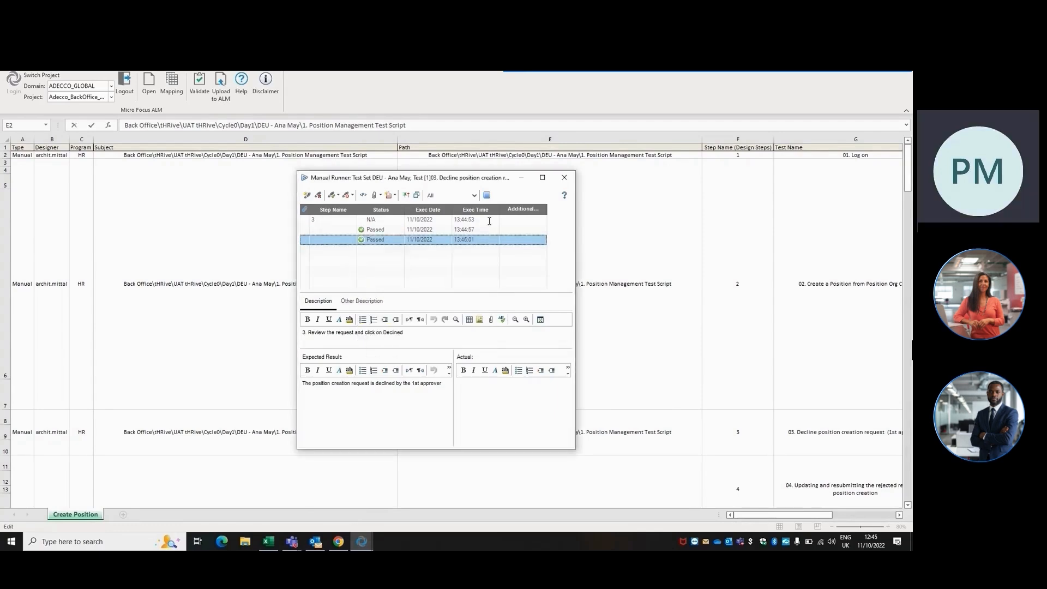
{"action": "left_click", "coordinate": [487, 195]}
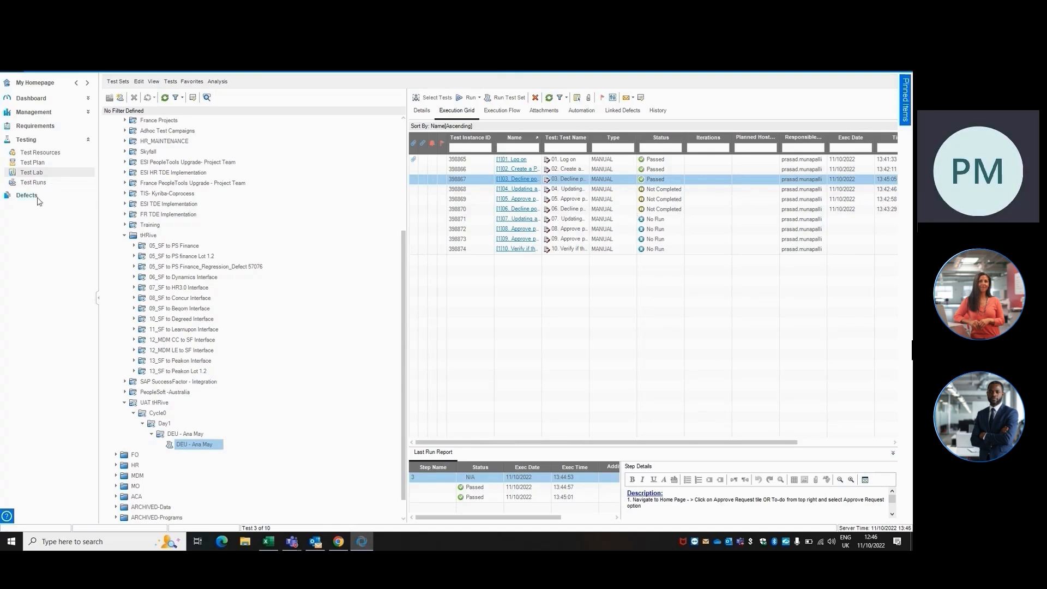
Review the recorded runs in the Test Runs module, then go back to Test Lab.
{"action": "left_click", "coordinate": [30, 182]}
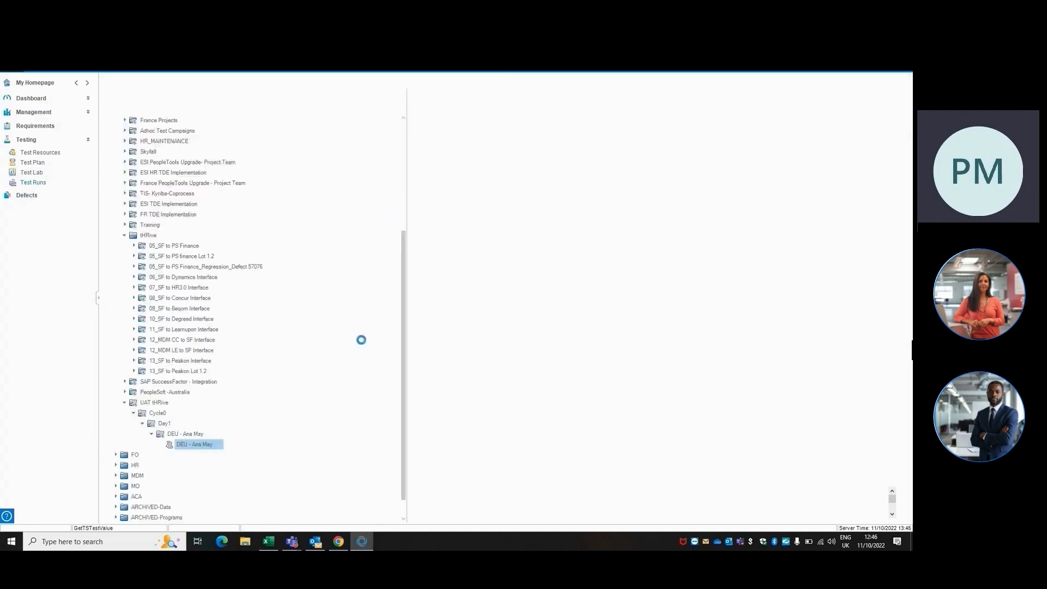
{"action": "left_click", "coordinate": [244, 220]}
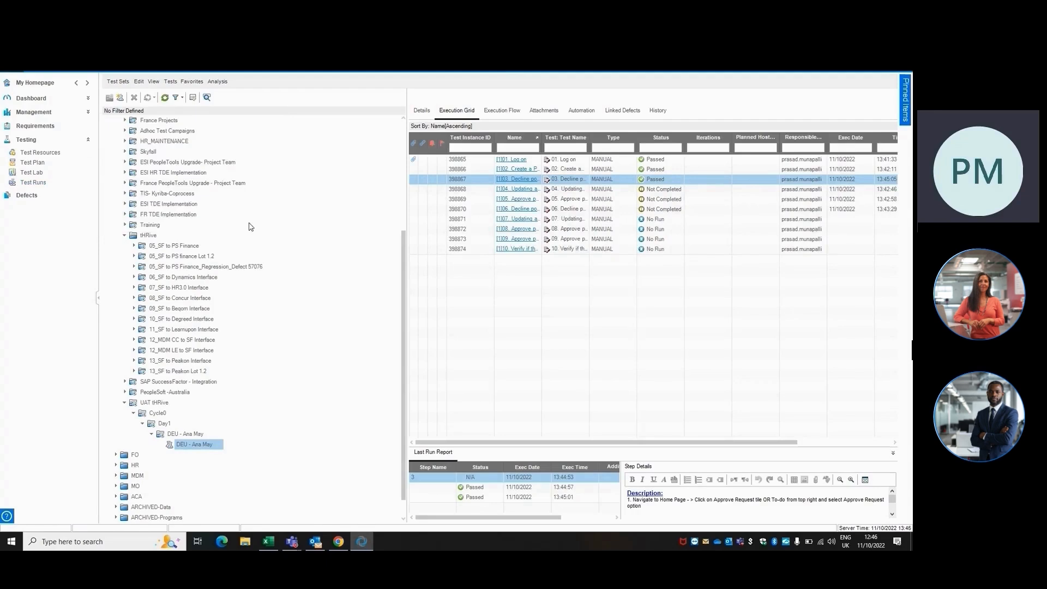
{"action": "left_click", "coordinate": [262, 232]}
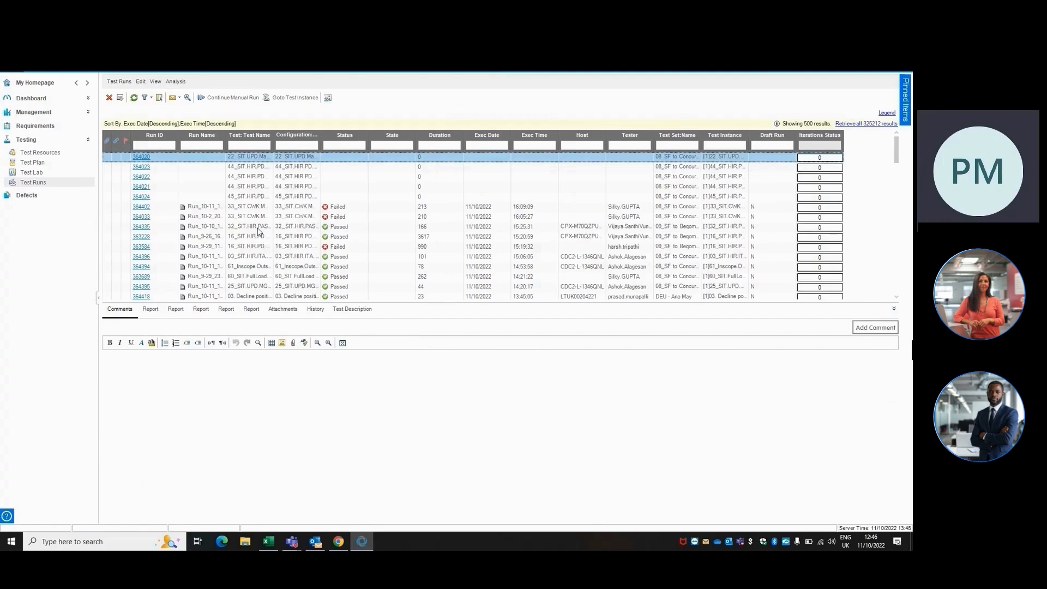
{"action": "left_click", "coordinate": [34, 172]}
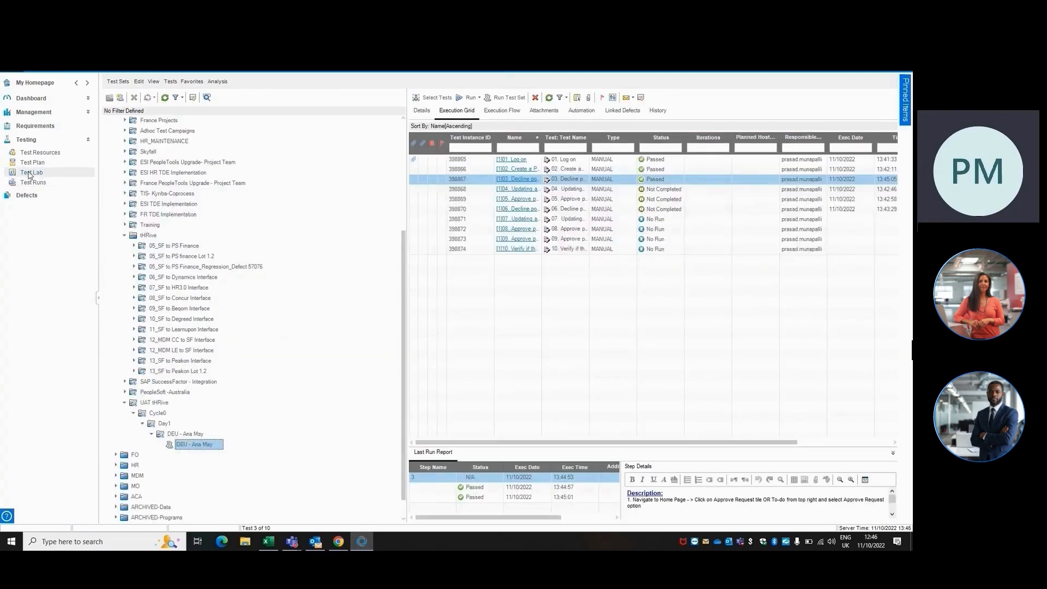